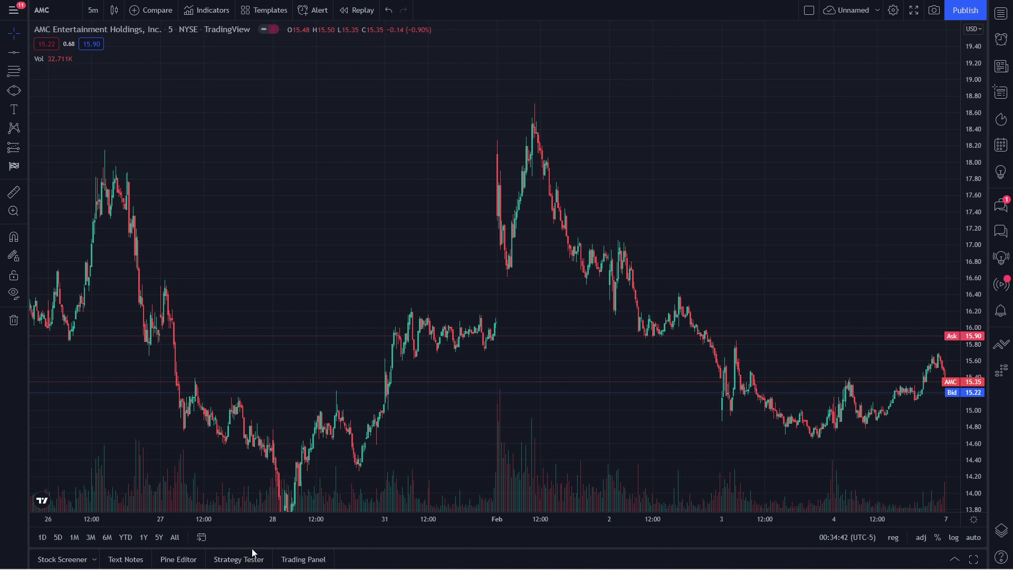
Step: Change the chart's symbol from AMC to LCID
{"action": "left_click", "coordinate": [55, 10]}
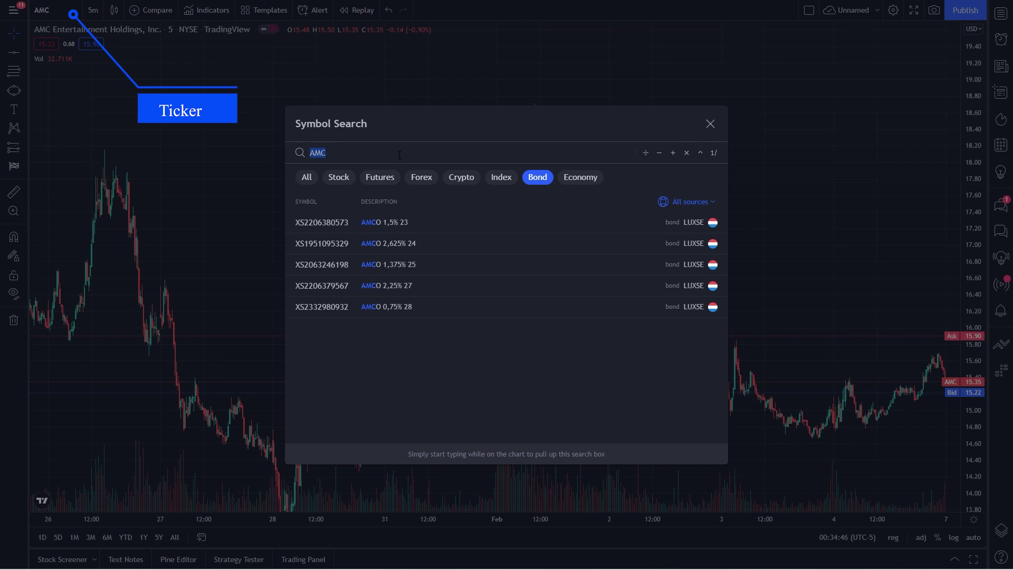
{"action": "key", "text": "BackSpace"}
{"action": "type", "text": "LIC"}
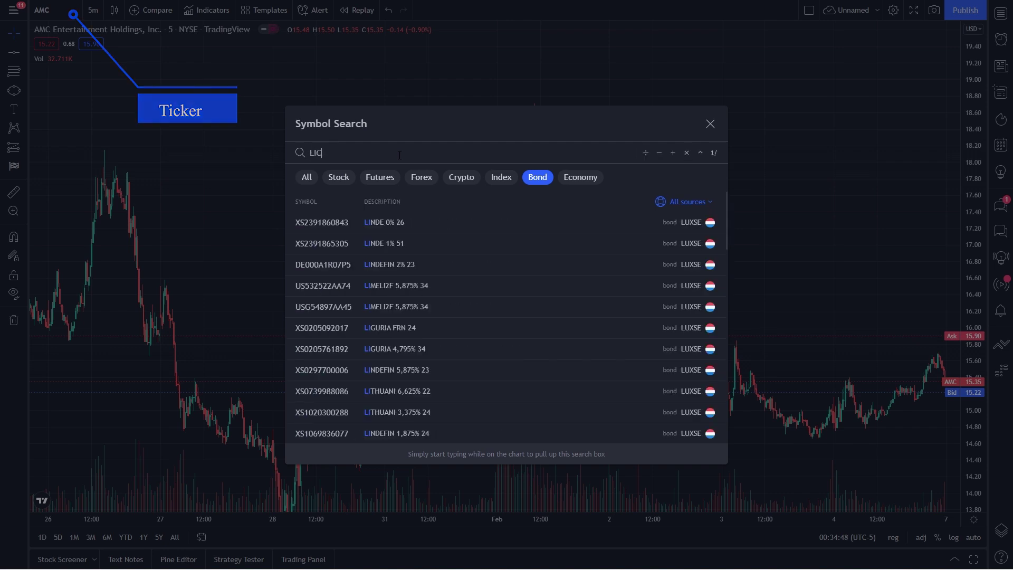
{"action": "key", "text": "BackSpace"}
{"action": "key", "text": "BackSpace"}
{"action": "type", "text": "DIC"}
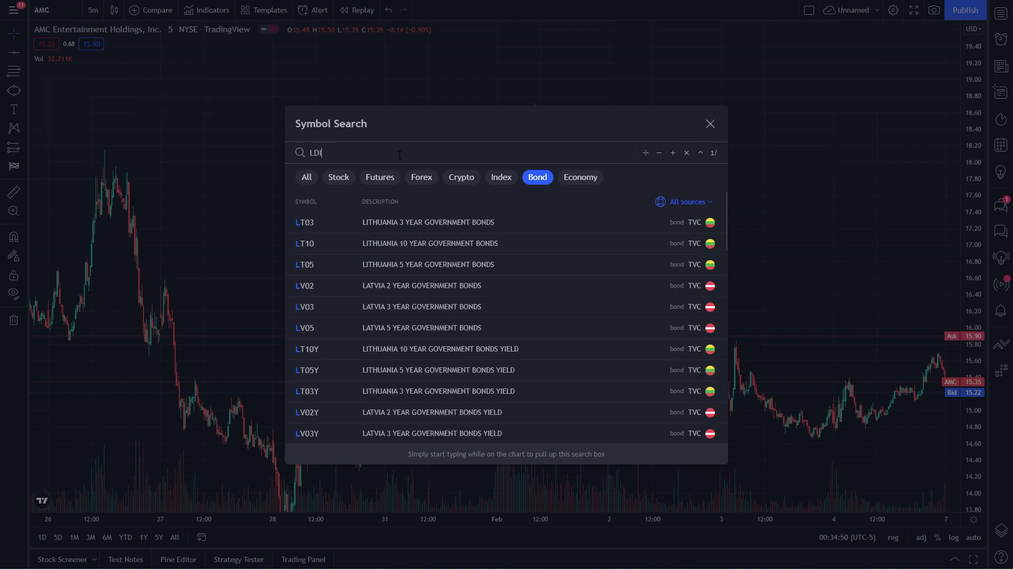
{"action": "key", "text": "BackSpace"}
{"action": "key", "text": "BackSpace"}
{"action": "key", "text": "BackSpace"}
{"action": "key", "text": "BackSpace"}
{"action": "type", "text": "LT"}
{"action": "key", "text": "Escape"}
{"action": "left_click", "coordinate": [48, 17]}
{"action": "key", "text": "Escape"}
Step: Reopen the symbol search, clear its text and browse the stock listings
{"action": "left_click", "coordinate": [55, 13]}
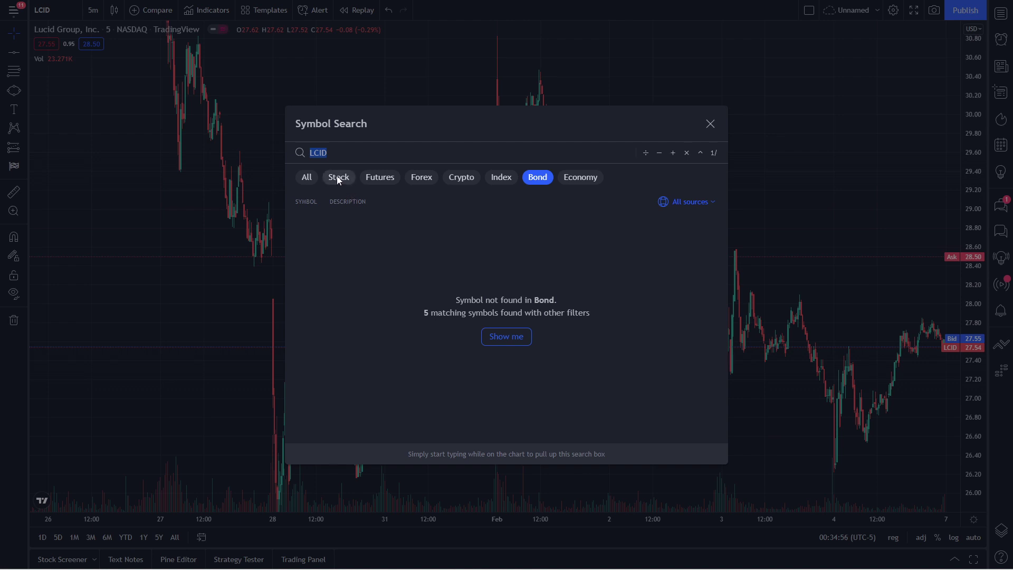
{"action": "left_click", "coordinate": [343, 158]}
{"action": "key", "text": "BackSpace"}
{"action": "key", "text": "BackSpace"}
{"action": "key", "text": "BackSpace"}
{"action": "key", "text": "BackSpace"}
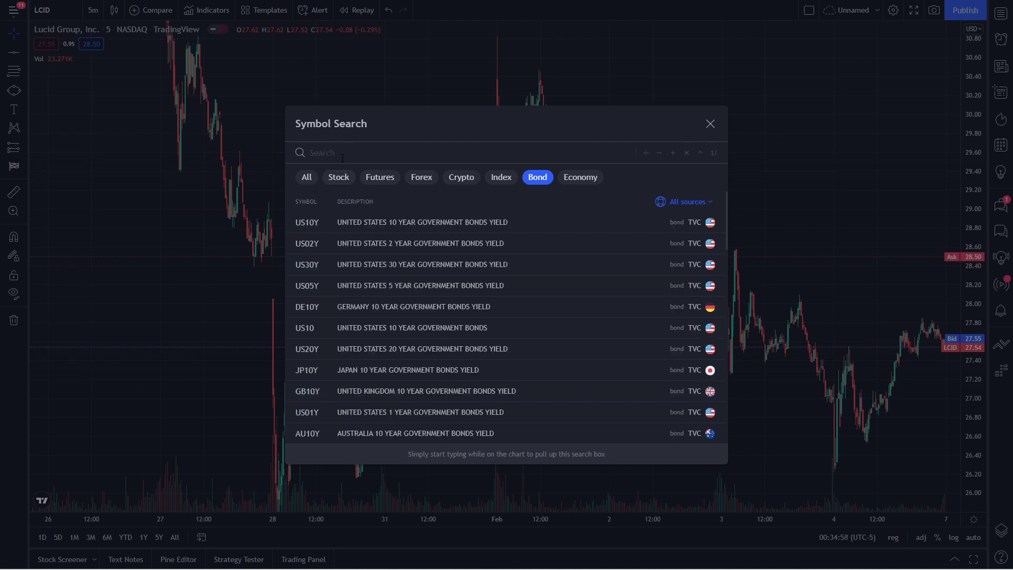
{"action": "left_click", "coordinate": [338, 177]}
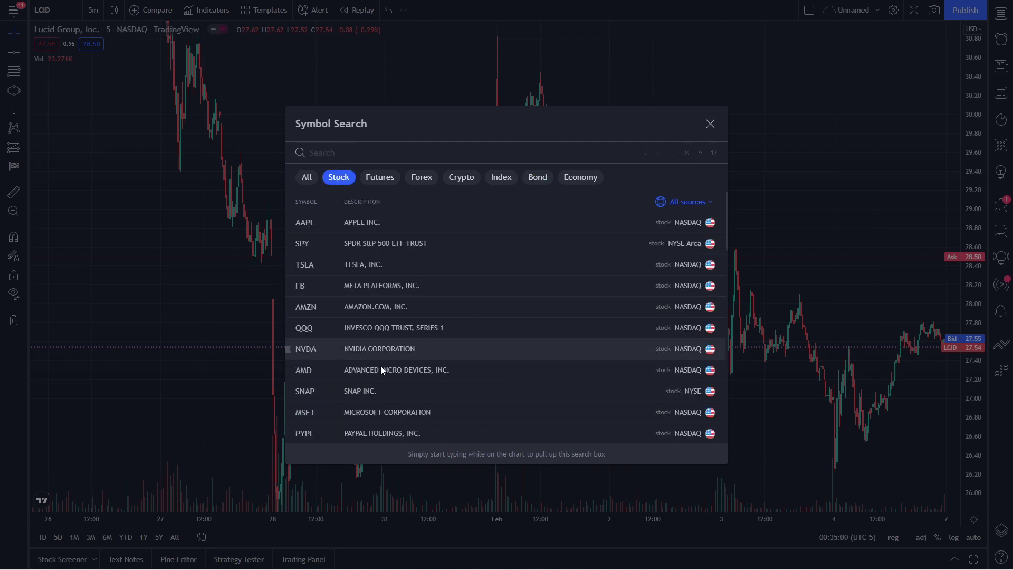
{"action": "scroll", "coordinate": [384, 355], "scroll_direction": "down", "scroll_amount": 6}
{"action": "scroll", "coordinate": [386, 348], "scroll_direction": "down", "scroll_amount": 3}
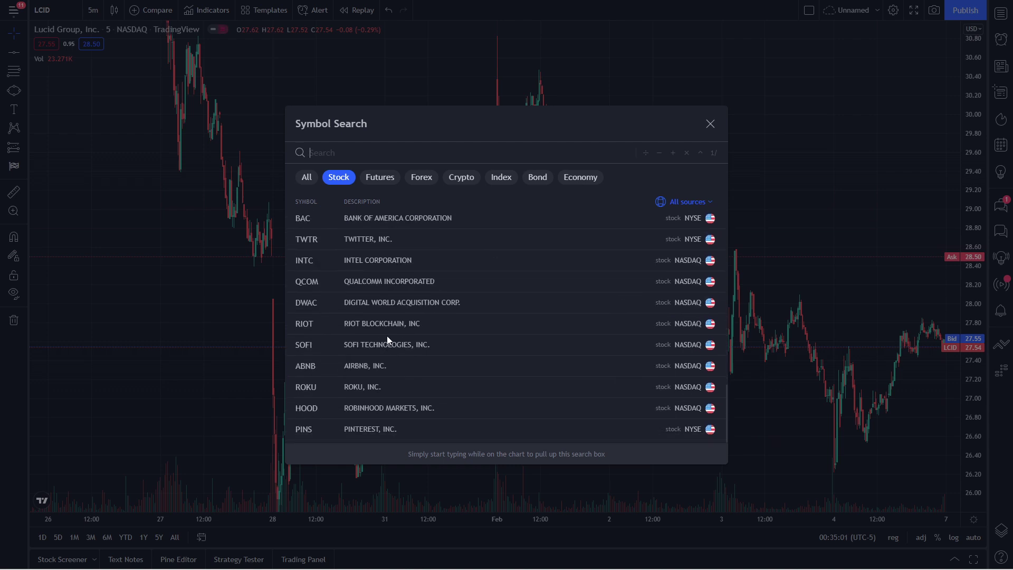
Step: Look through the Futures, Forex, Crypto, Index and Bond categories of the symbol search, and close it
{"action": "left_click", "coordinate": [381, 178]}
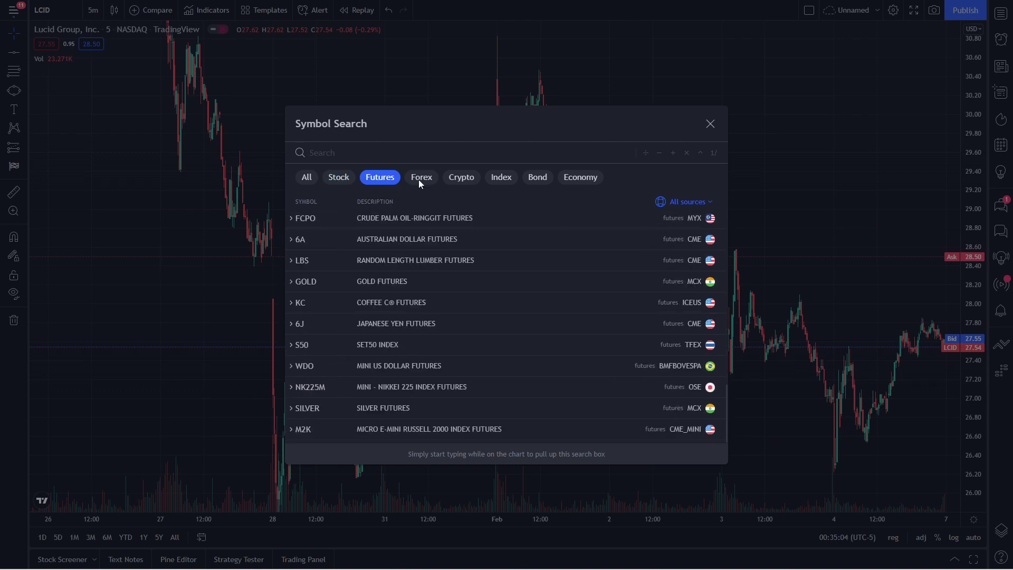
{"action": "left_click", "coordinate": [425, 178]}
{"action": "left_click", "coordinate": [459, 179]}
{"action": "left_click", "coordinate": [499, 179]}
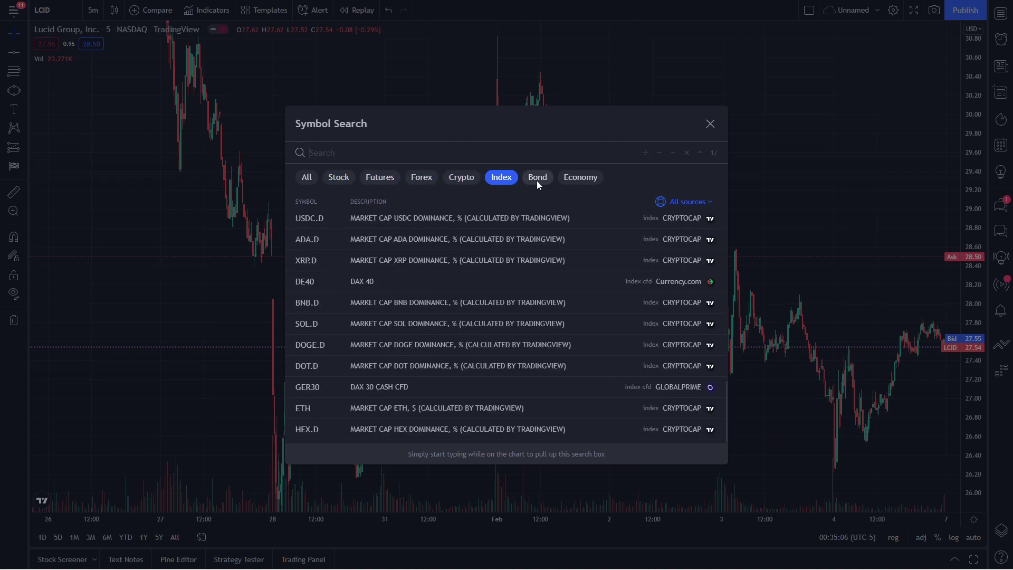
{"action": "left_click", "coordinate": [538, 180]}
{"action": "left_click", "coordinate": [710, 123]}
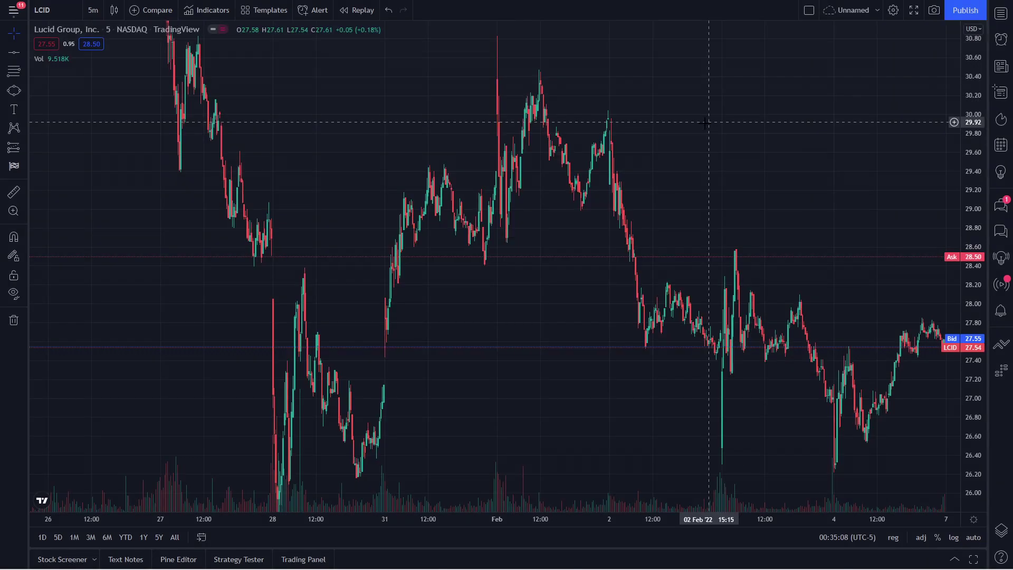
Step: View the time intervals and chart types available for the LCID chart
{"action": "left_click", "coordinate": [95, 10]}
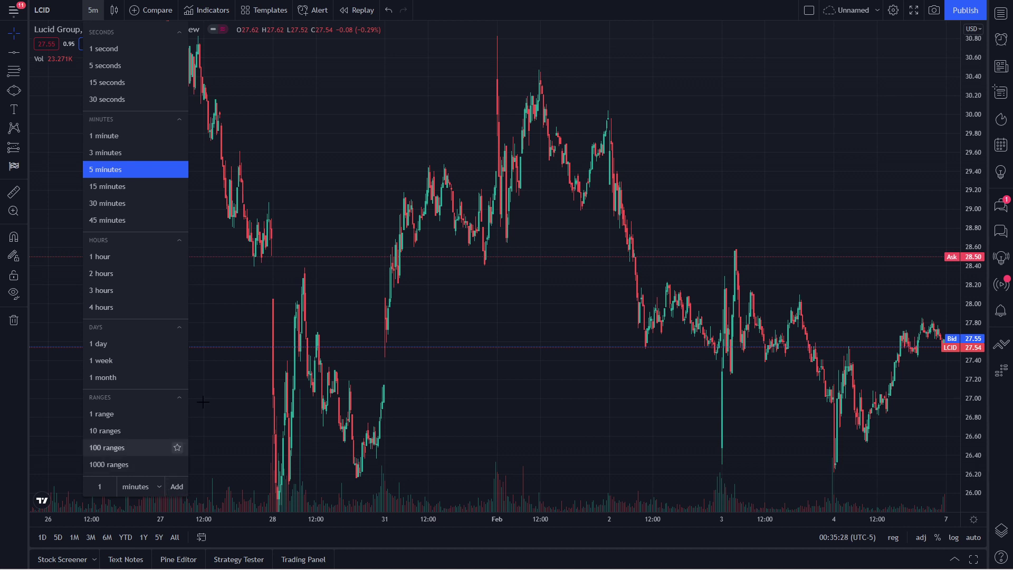
{"action": "left_click", "coordinate": [115, 10]}
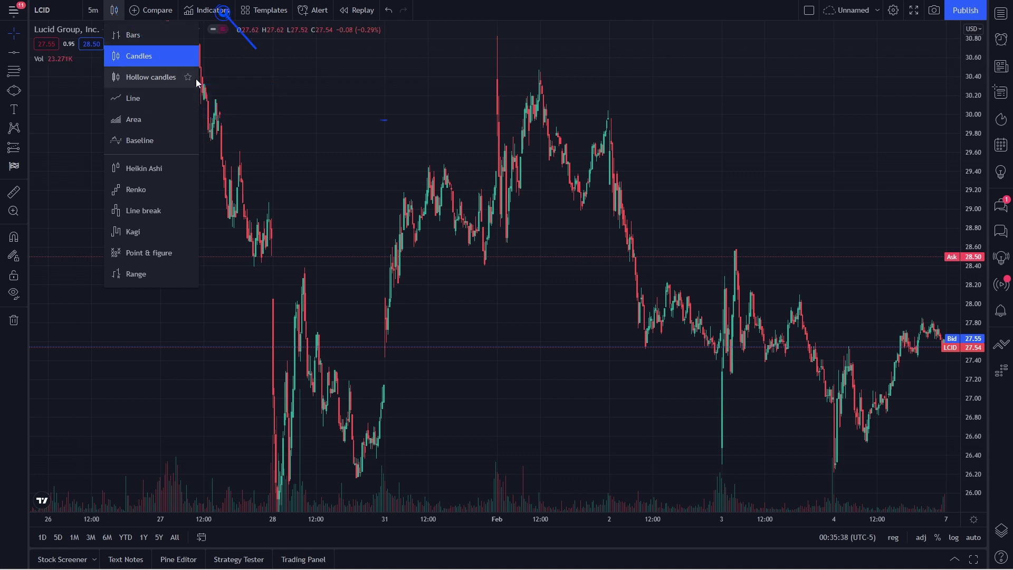
Step: Open the indicator library and look through My scripts and the technical strategies and indicators
{"action": "left_click", "coordinate": [224, 17]}
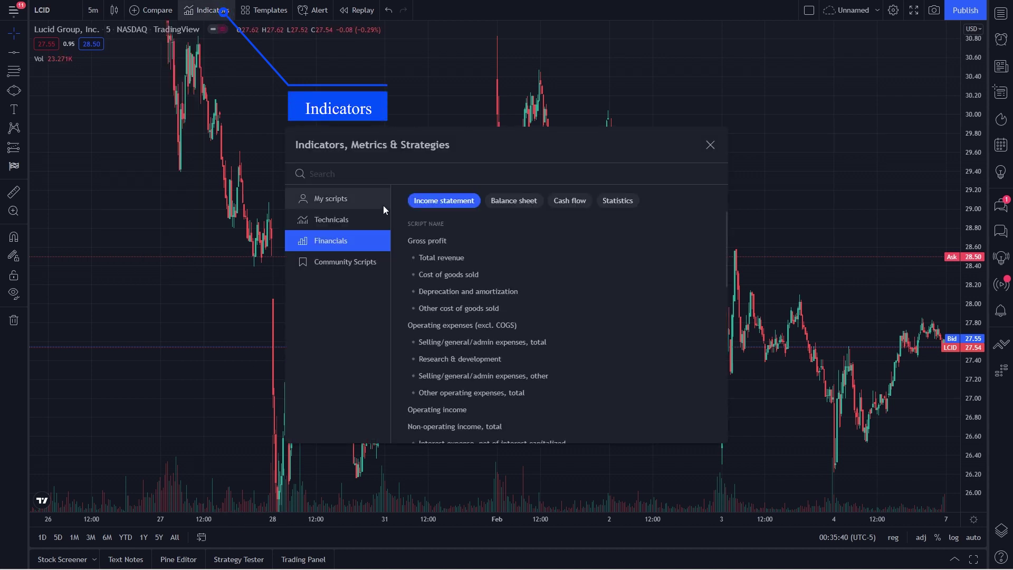
{"action": "left_click", "coordinate": [312, 201]}
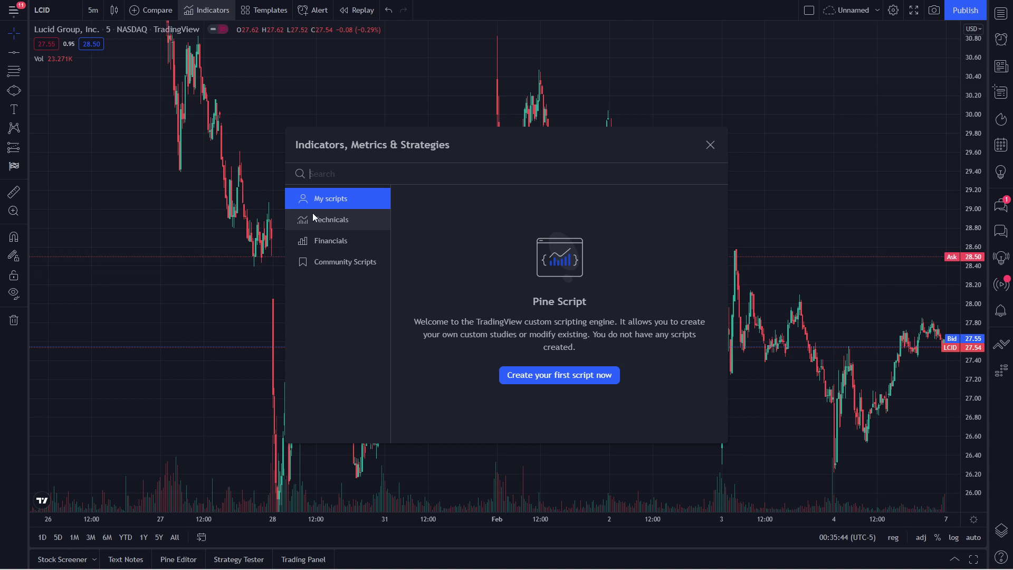
{"action": "left_click", "coordinate": [339, 224]}
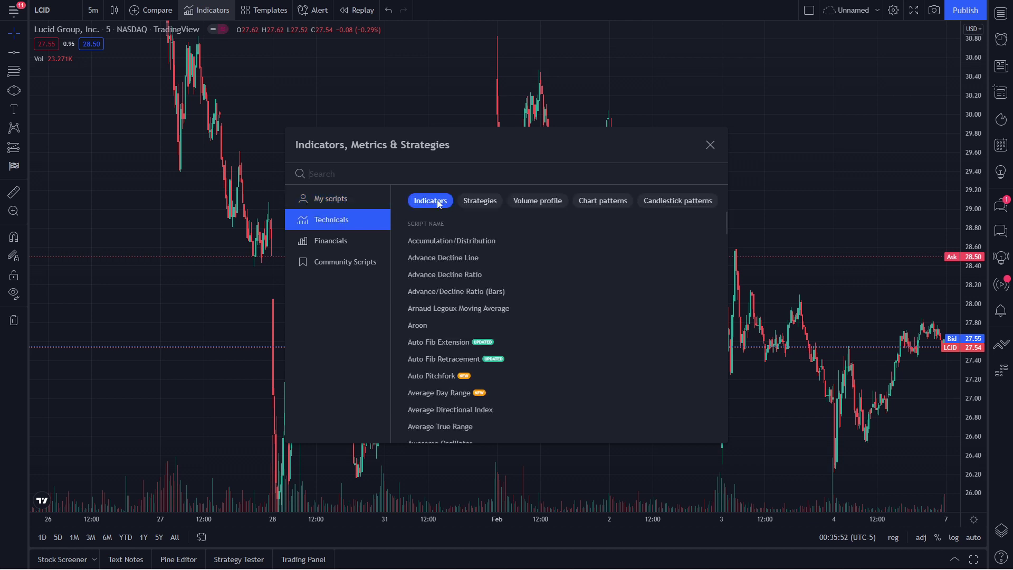
{"action": "left_click", "coordinate": [480, 201]}
{"action": "left_click", "coordinate": [433, 201]}
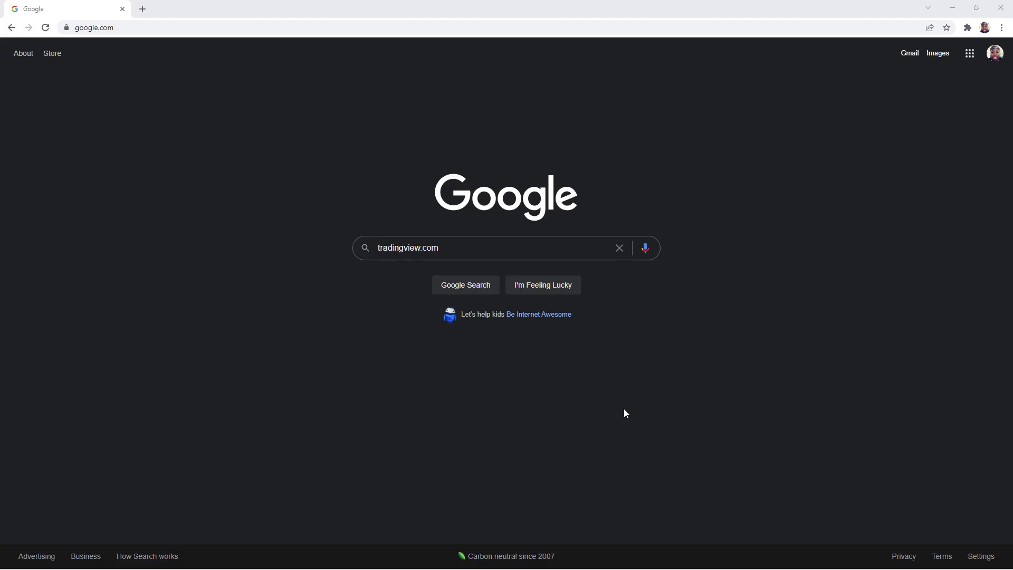
Step: Switch to the browser, open the TradingView site through a Google search for tradingview.com and view its upgrade plans
{"action": "left_click", "coordinate": [508, 245]}
{"action": "key", "text": "Return"}
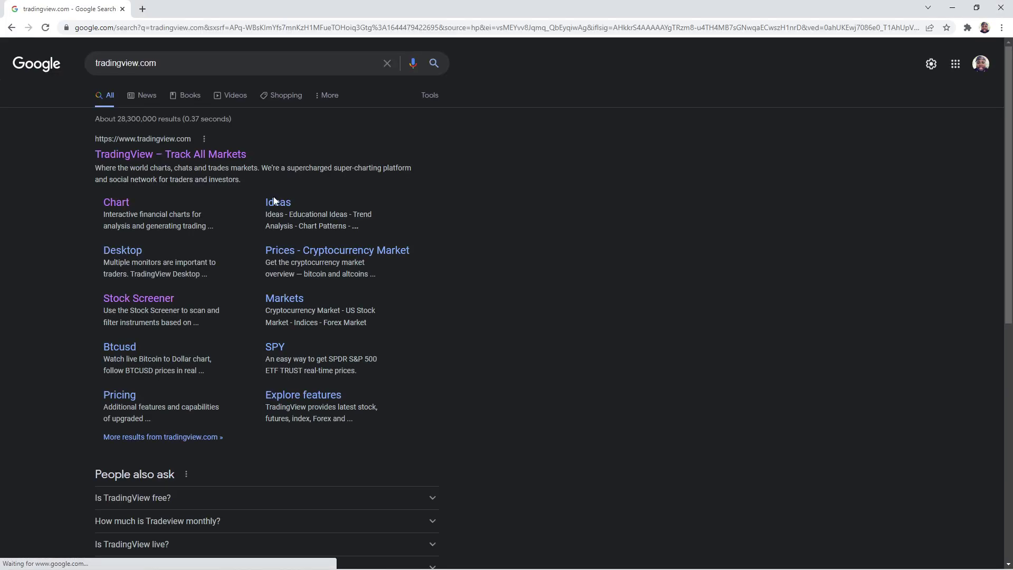
{"action": "left_click", "coordinate": [188, 161]}
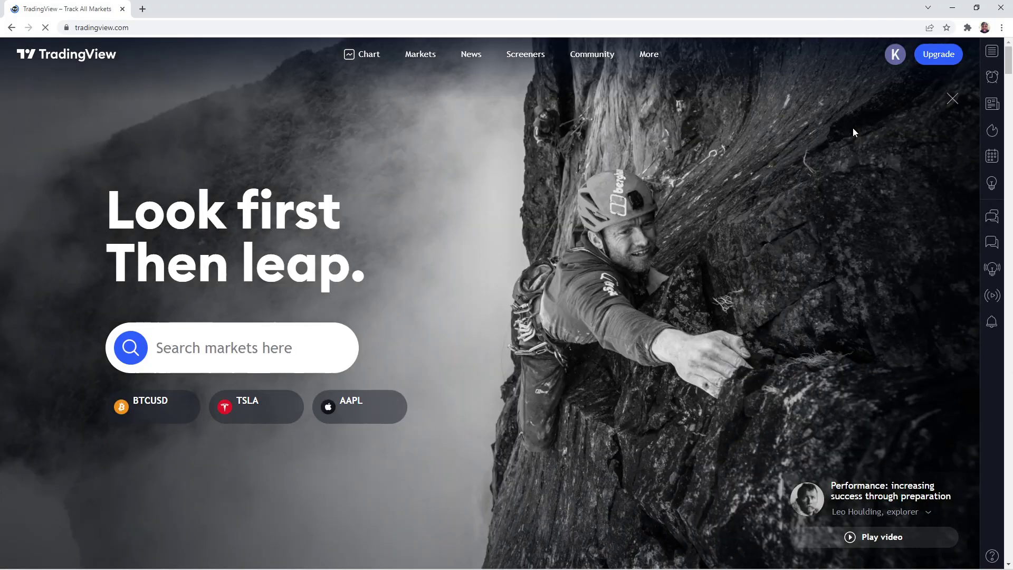
{"action": "left_click", "coordinate": [930, 62]}
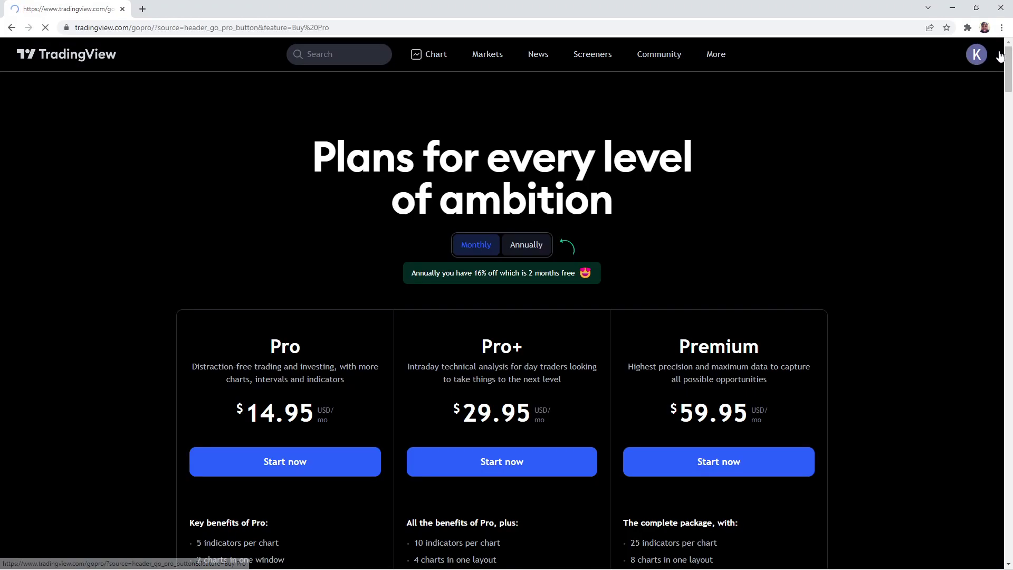
{"action": "left_click_drag", "start_coordinate": [1010, 57], "coordinate": [1009, 79]}
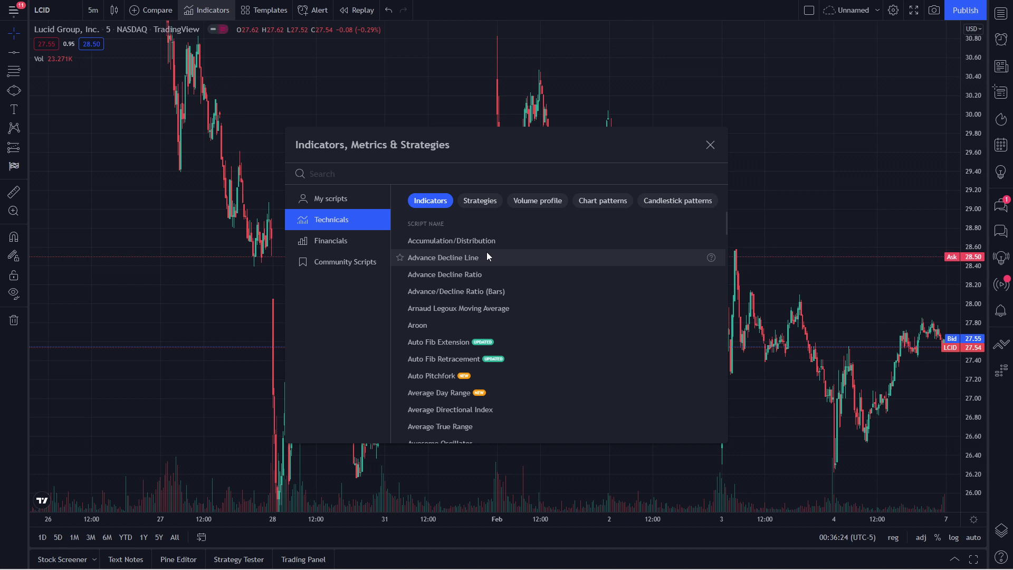
Step: Back in the chart's indicator library, look through the technical strategies, volume profiles and chart patterns, and close the library
{"action": "left_click", "coordinate": [484, 204]}
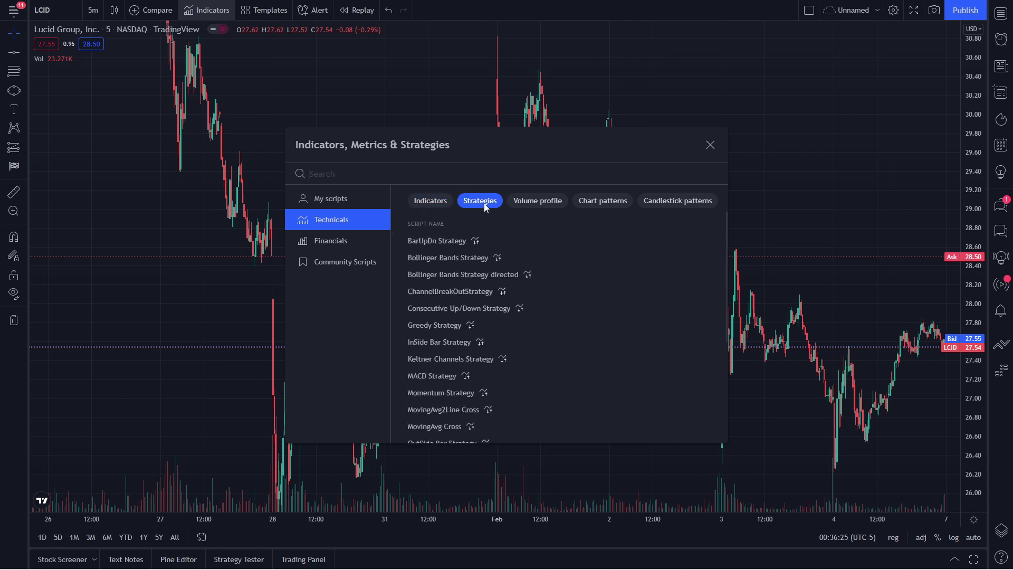
{"action": "left_click", "coordinate": [539, 204]}
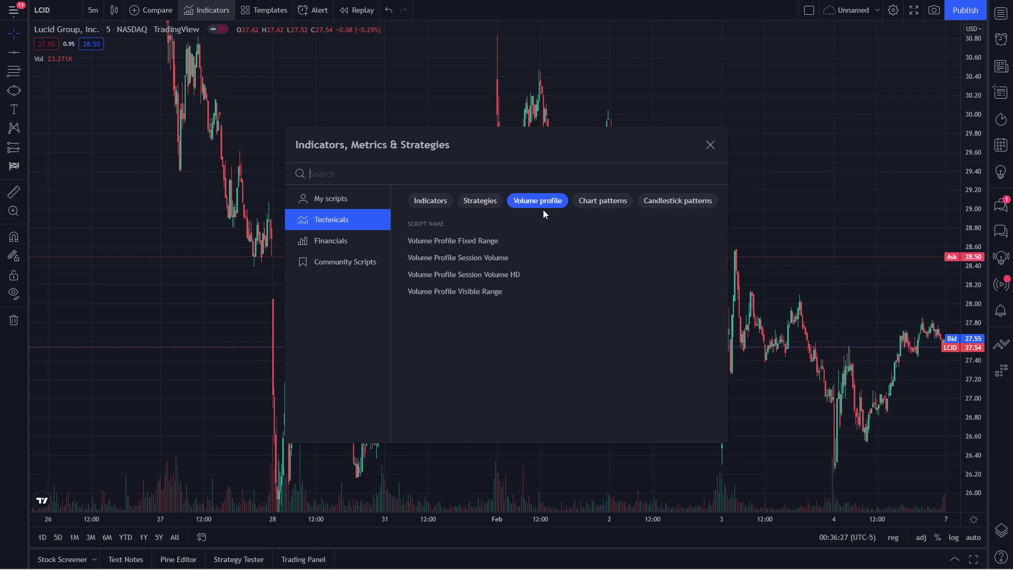
{"action": "left_click", "coordinate": [595, 208]}
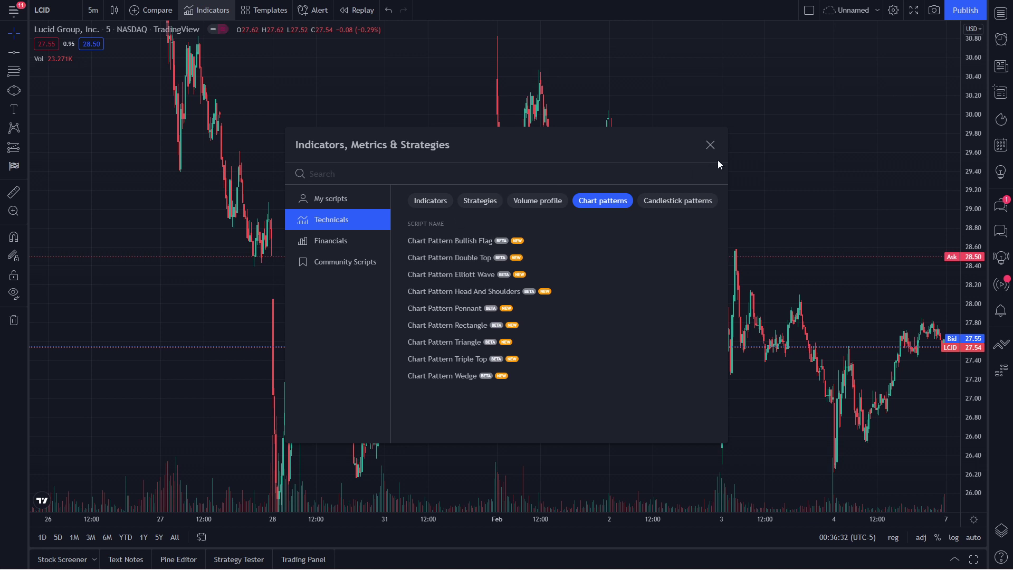
{"action": "left_click", "coordinate": [710, 146]}
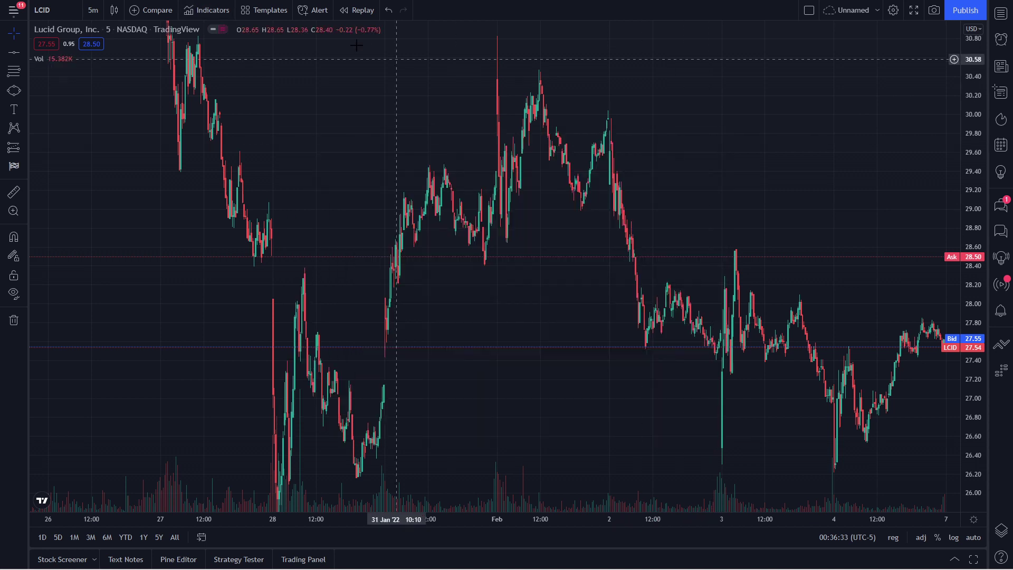
Step: Review the settings and message for a new alert on LCID, and dismiss them without creating the alert
{"action": "left_click", "coordinate": [319, 11]}
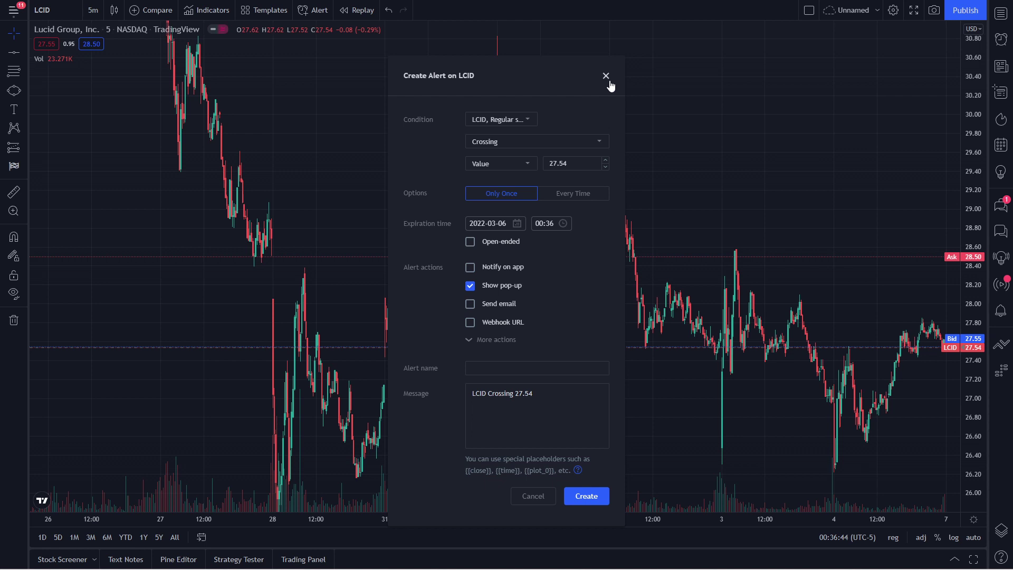
{"action": "left_click_drag", "start_coordinate": [534, 395], "coordinate": [480, 402]}
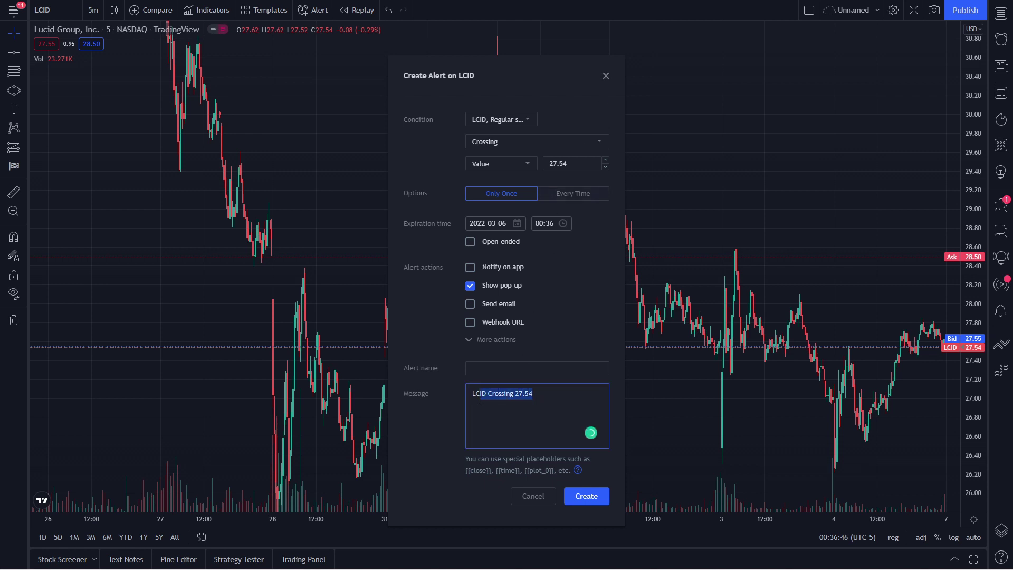
{"action": "left_click", "coordinate": [607, 78]}
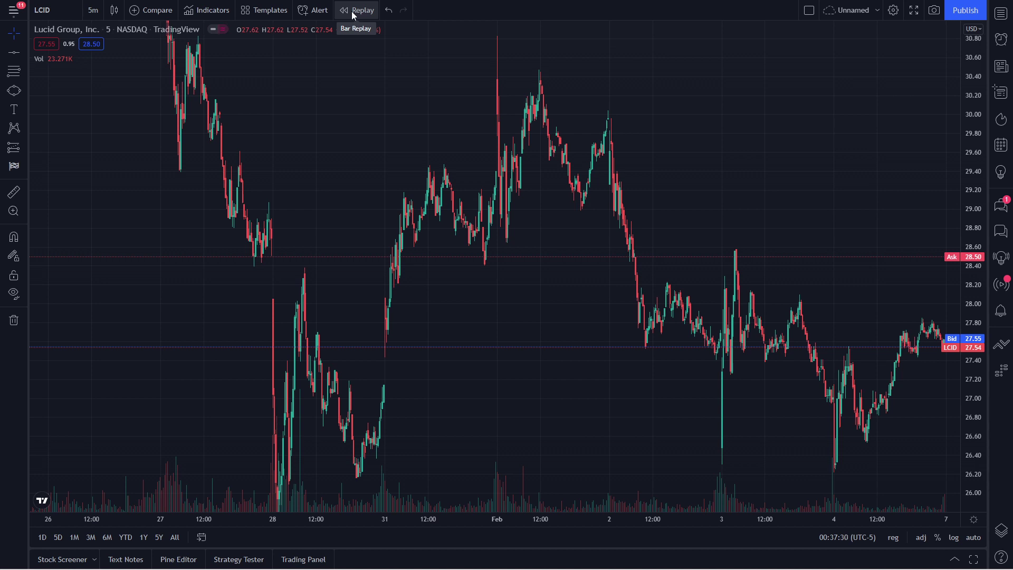
Step: View the cursor types available for the chart
{"action": "left_click", "coordinate": [368, 14]}
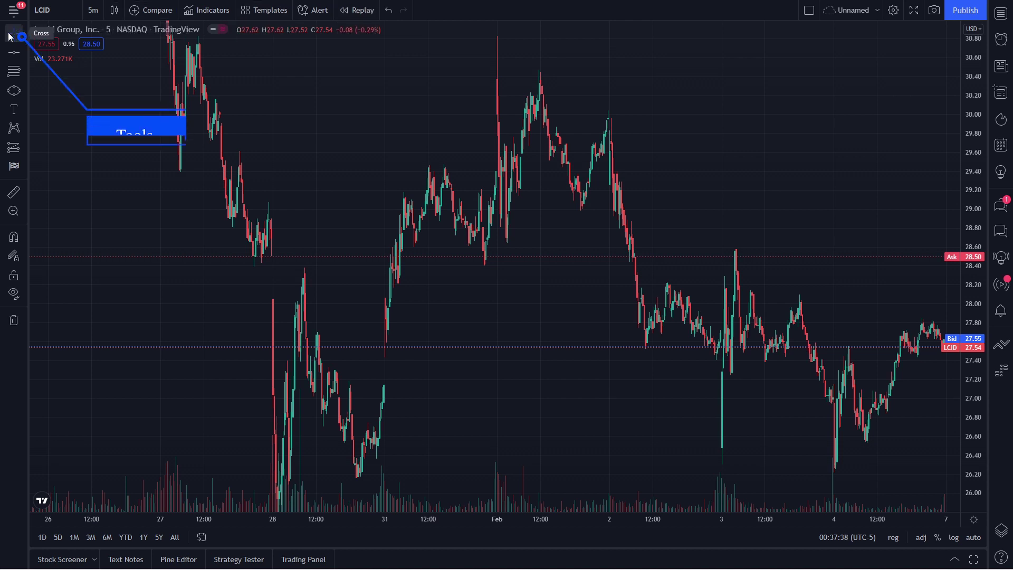
{"action": "left_click", "coordinate": [25, 37]}
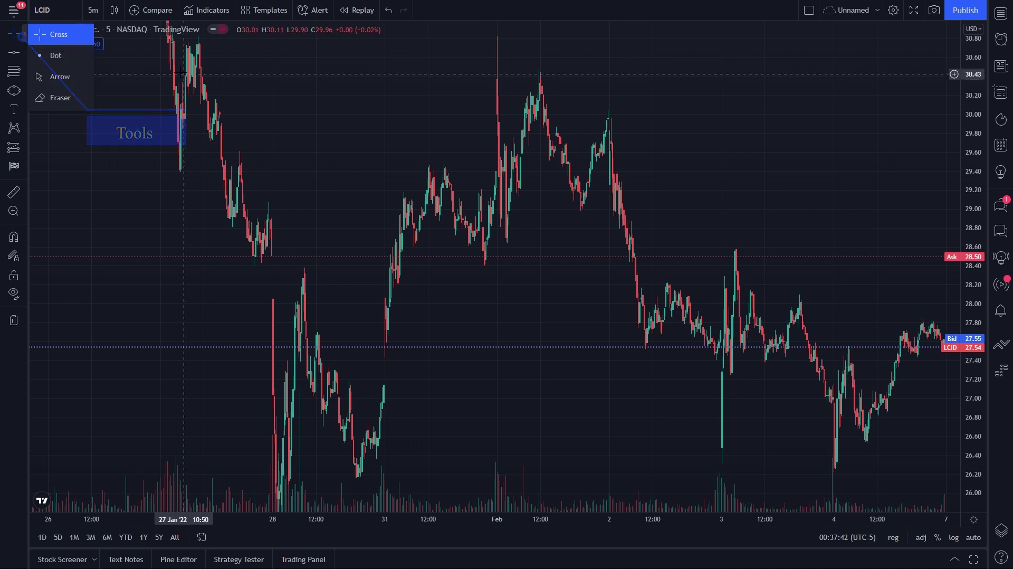
Step: Draw a trend line on the LCID chart from about 30.79 on 27 Jan down to about 28.79 on 28 Jan
{"action": "left_click", "coordinate": [23, 53]}
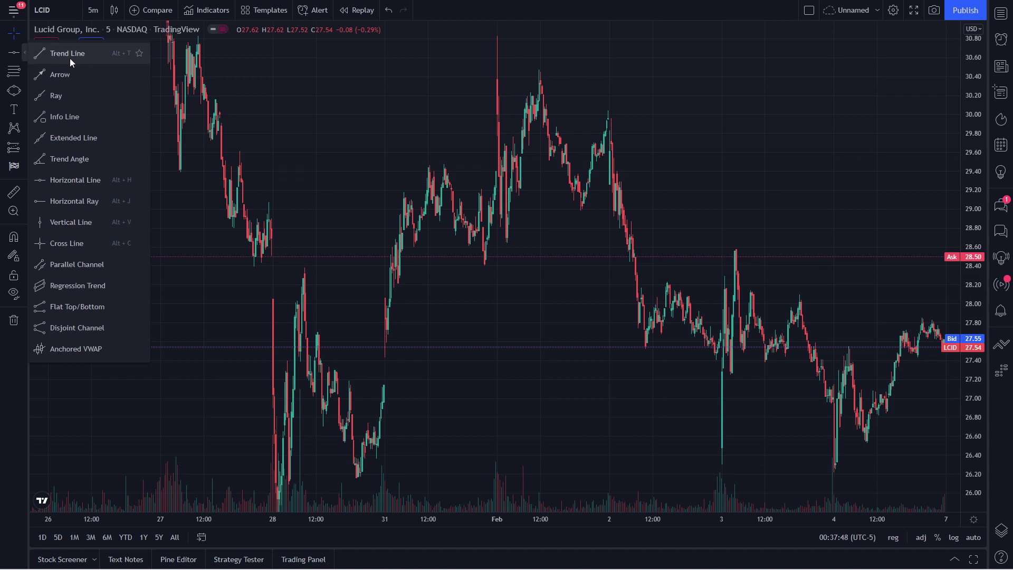
{"action": "left_click", "coordinate": [68, 58]}
{"action": "left_click", "coordinate": [197, 39]}
{"action": "left_click", "coordinate": [279, 229]}
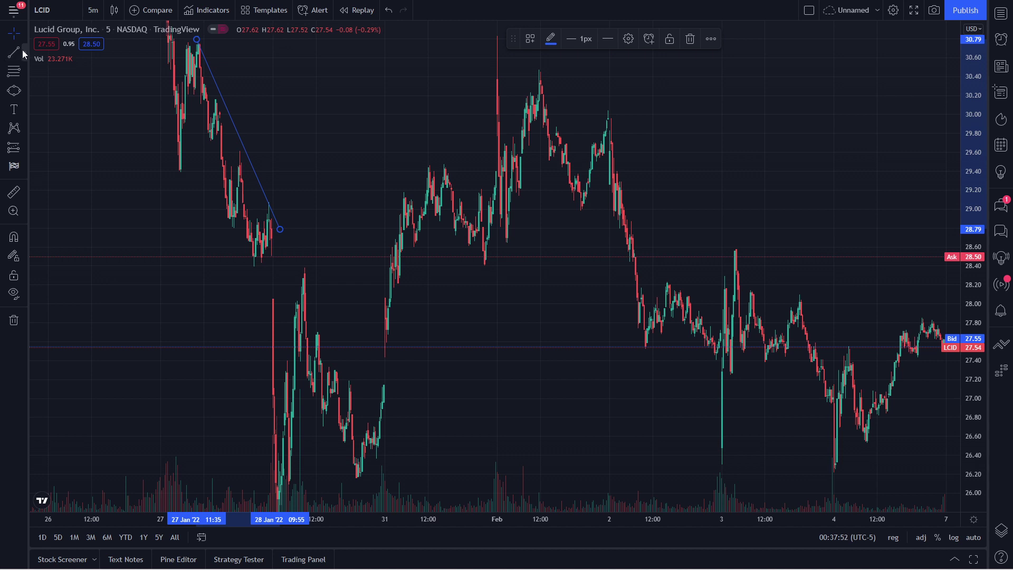
Step: Draw an arrow rising from about 28.45 on 27 Jan to about 29.80 on 31 Jan, and deselect it
{"action": "left_click", "coordinate": [22, 51]}
{"action": "left_click", "coordinate": [85, 74]}
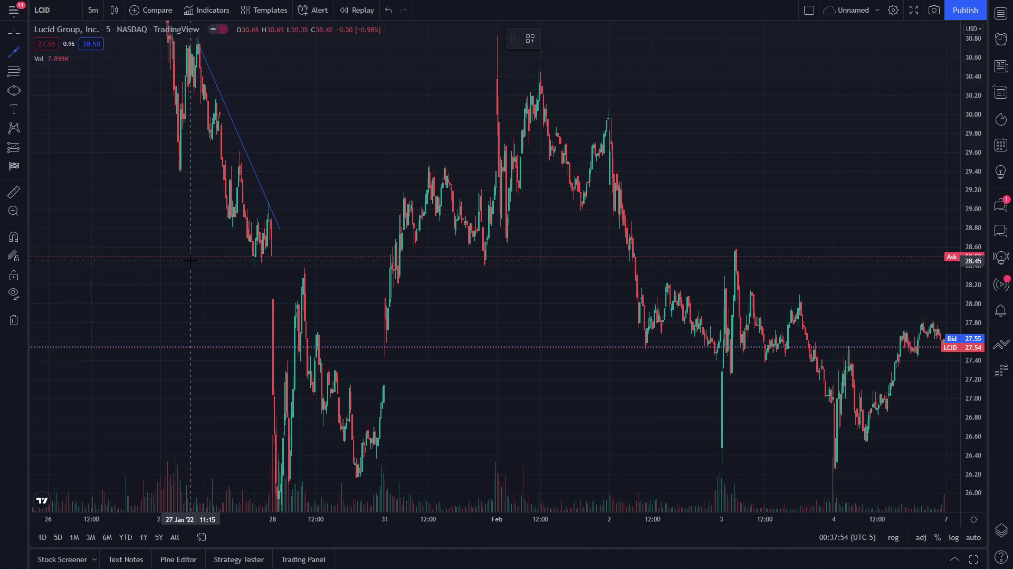
{"action": "left_click", "coordinate": [190, 261]}
{"action": "left_click", "coordinate": [440, 134]}
{"action": "left_click", "coordinate": [260, 212]}
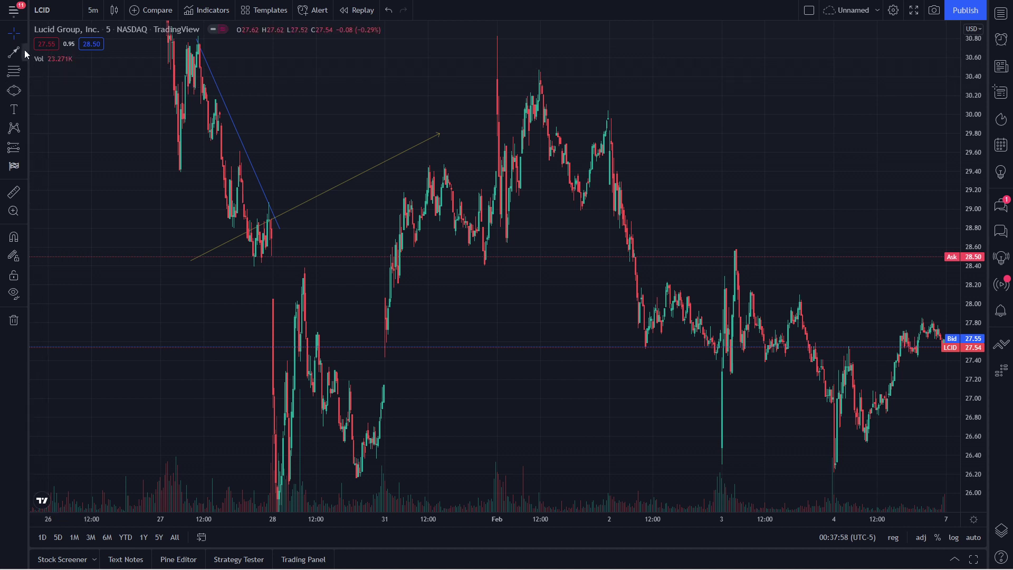
Step: Place a horizontal line across the LCID chart at a price of about 29.27
{"action": "left_click", "coordinate": [24, 49]}
{"action": "left_click", "coordinate": [76, 180]}
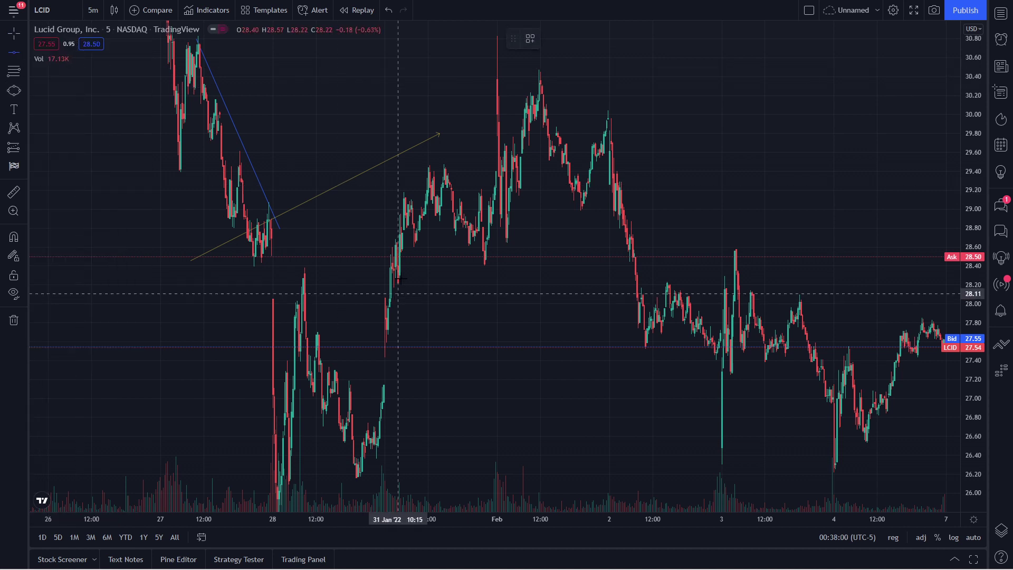
{"action": "left_click", "coordinate": [621, 184]}
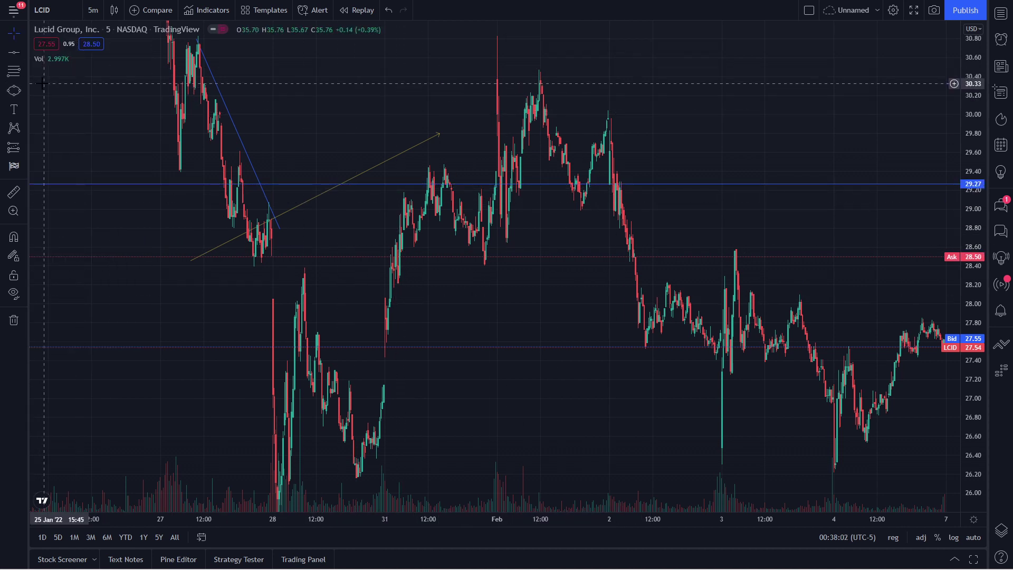
{"action": "left_click", "coordinate": [23, 49]}
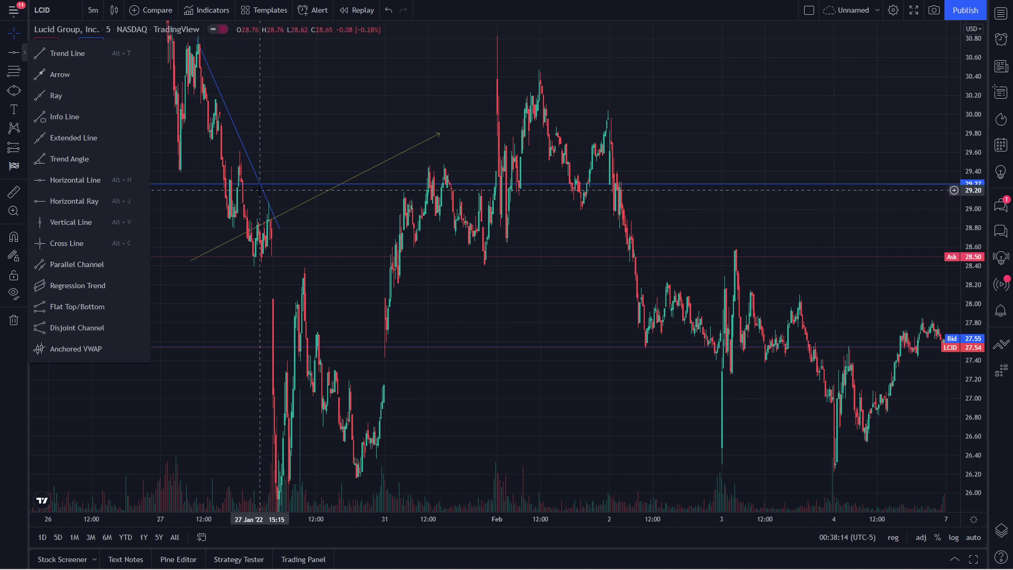
{"action": "left_click", "coordinate": [283, 158]}
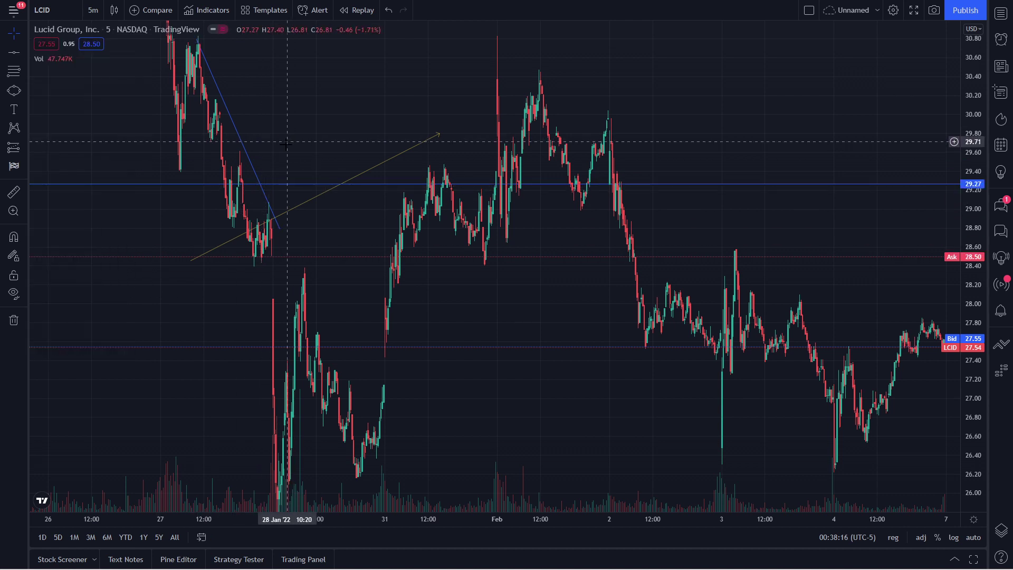
Step: Restyle the descending trend line in dark red with the thickest line width and a reduced opacity
{"action": "right_click", "coordinate": [237, 133]}
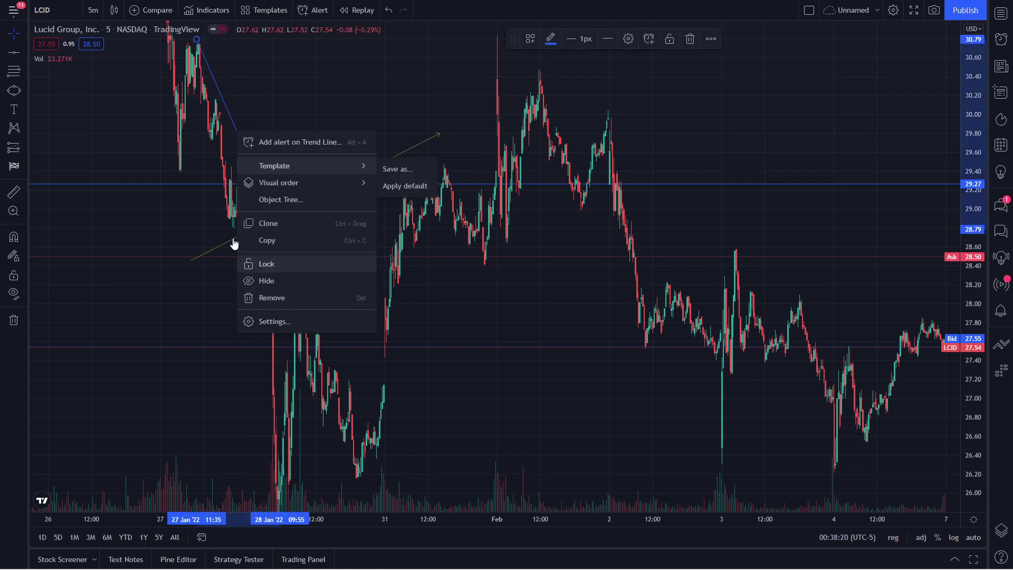
{"action": "left_click", "coordinate": [274, 322]}
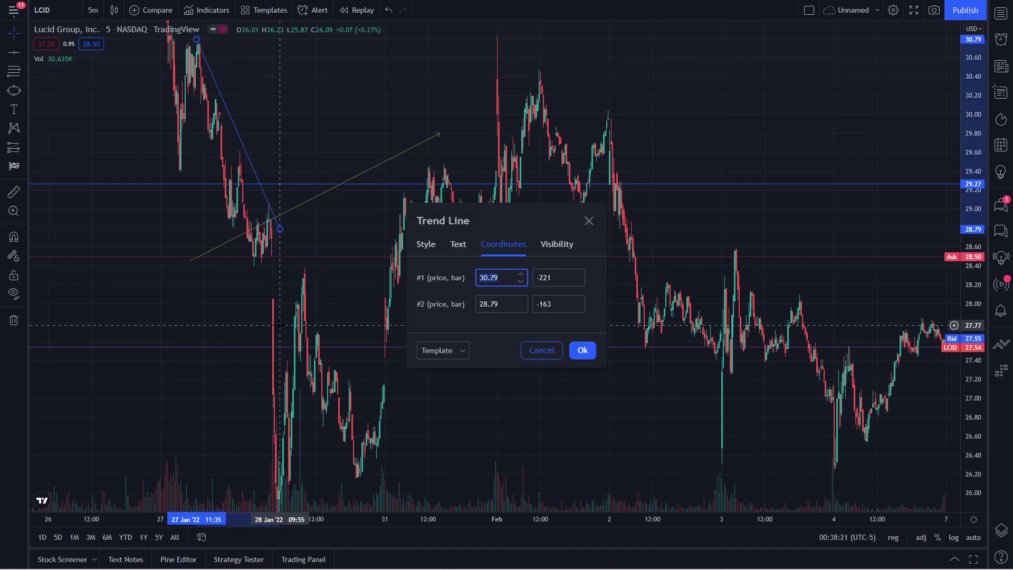
{"action": "left_click", "coordinate": [435, 244]}
{"action": "left_click", "coordinate": [481, 198]}
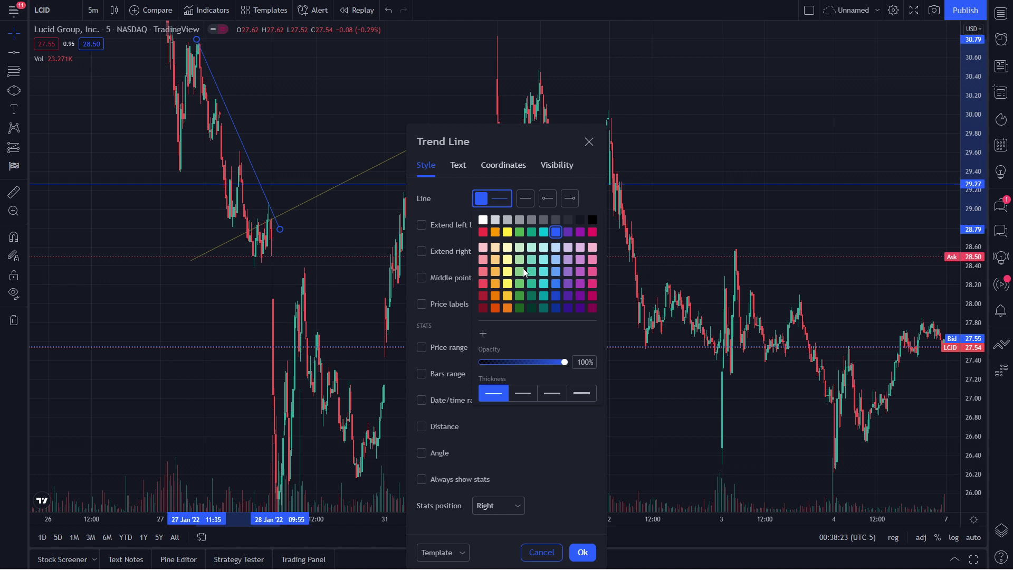
{"action": "left_click", "coordinate": [484, 232]}
{"action": "left_click", "coordinate": [482, 310]}
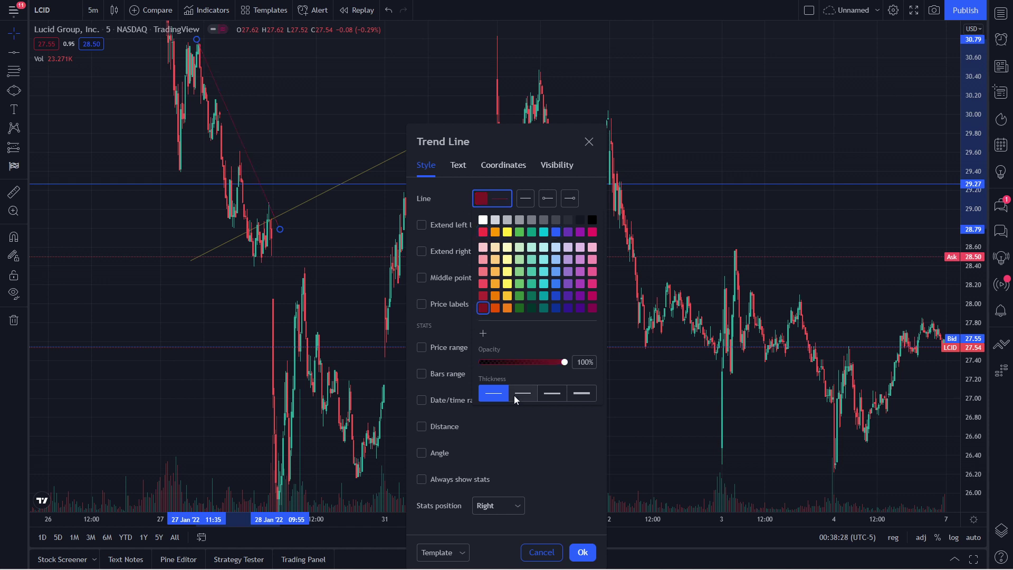
{"action": "left_click", "coordinate": [551, 396]}
{"action": "left_click", "coordinate": [582, 397]}
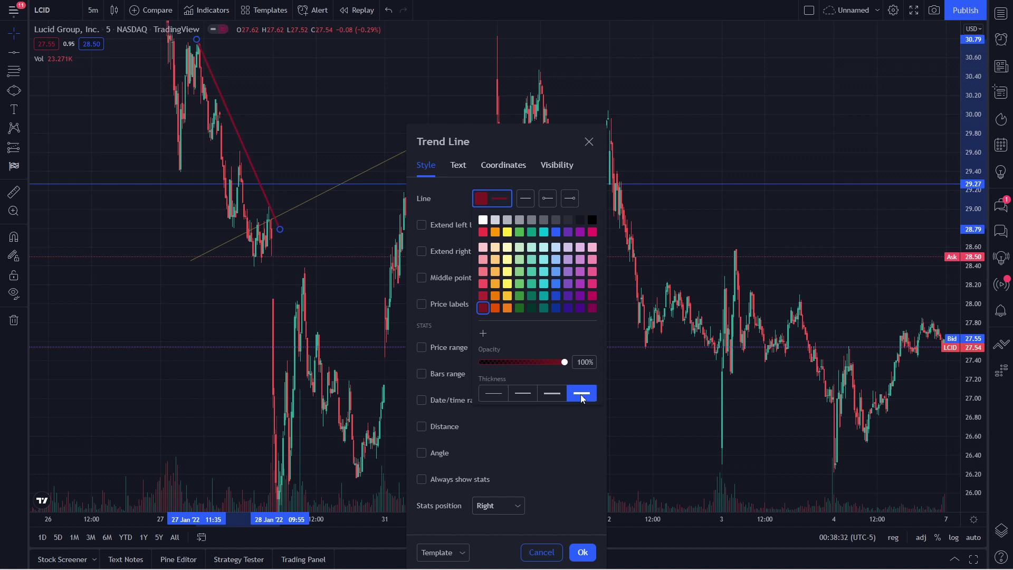
{"action": "left_click_drag", "start_coordinate": [568, 364], "coordinate": [530, 363]}
{"action": "left_click", "coordinate": [589, 141]}
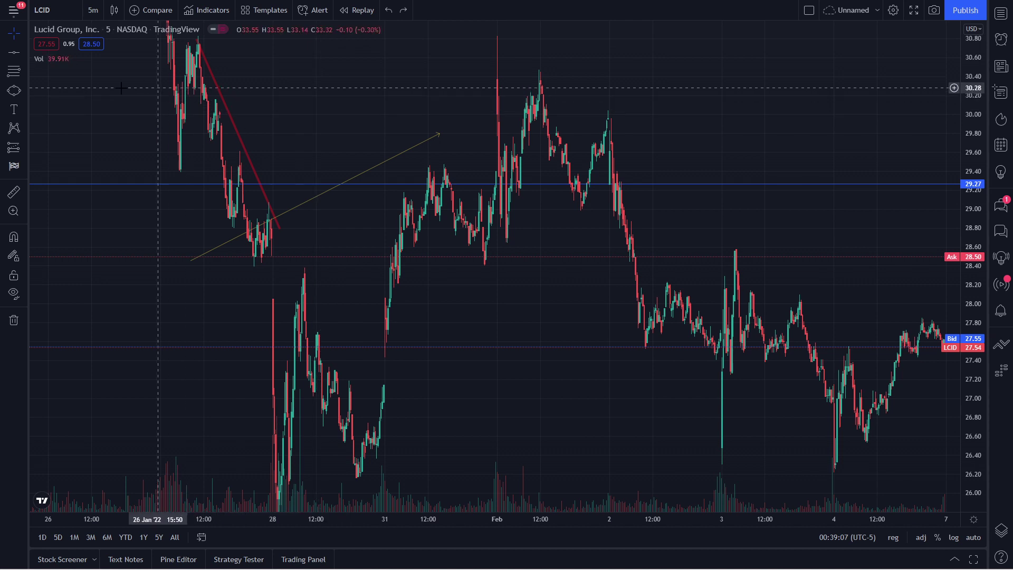
Step: Draw a highlighter stroke from about 30.16 on 27 Jan to about 29.96 at the start of 31 Jan
{"action": "left_click", "coordinate": [23, 89]}
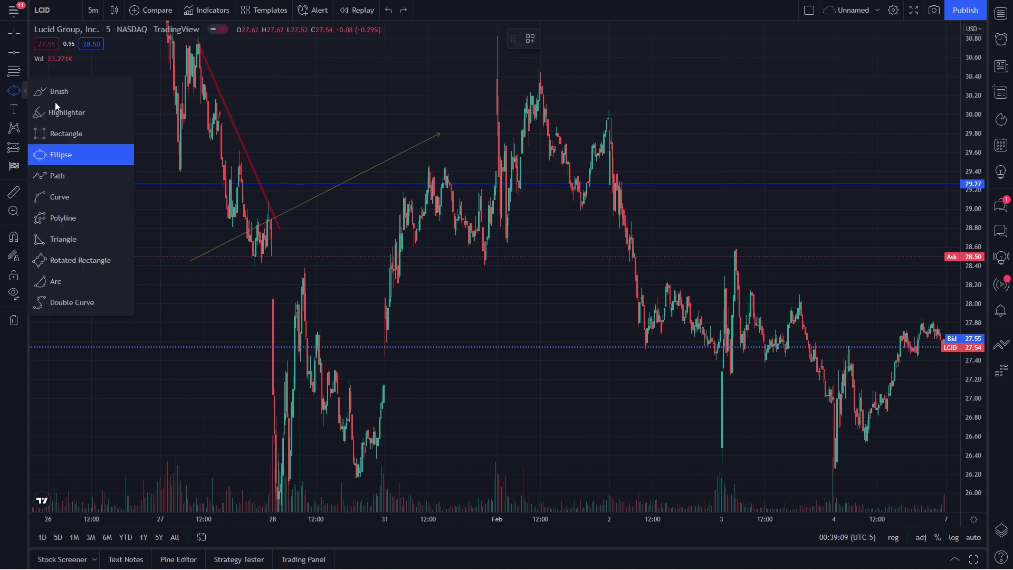
{"action": "left_click", "coordinate": [78, 134]}
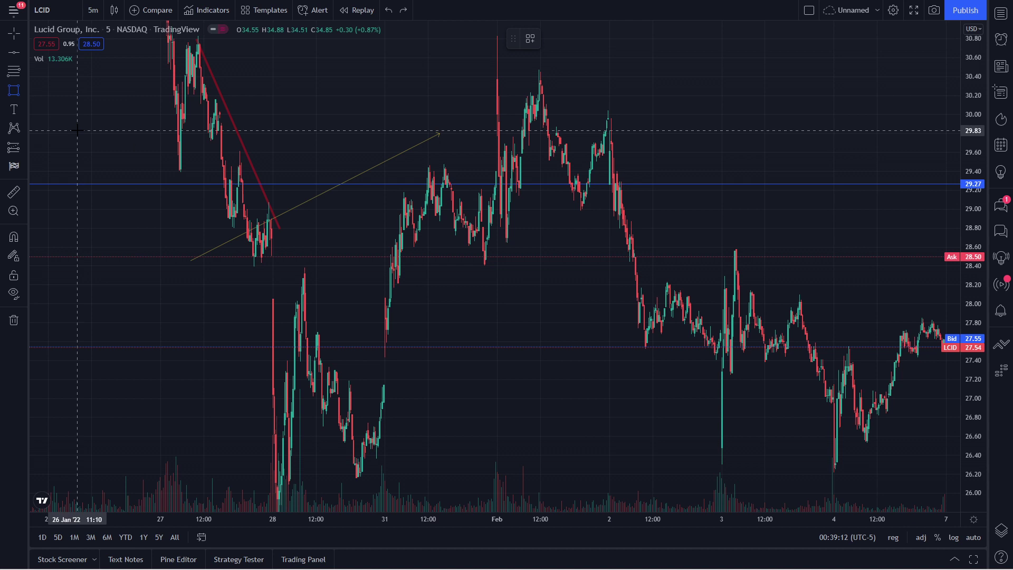
{"action": "left_click", "coordinate": [24, 90]}
{"action": "left_click", "coordinate": [82, 111]}
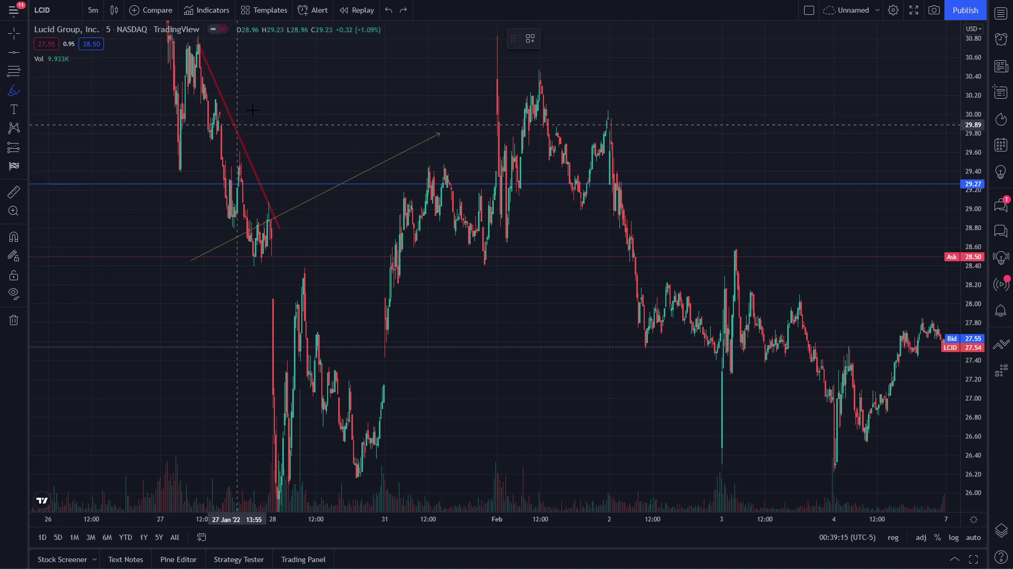
{"action": "left_click_drag", "start_coordinate": [252, 99], "coordinate": [390, 118]}
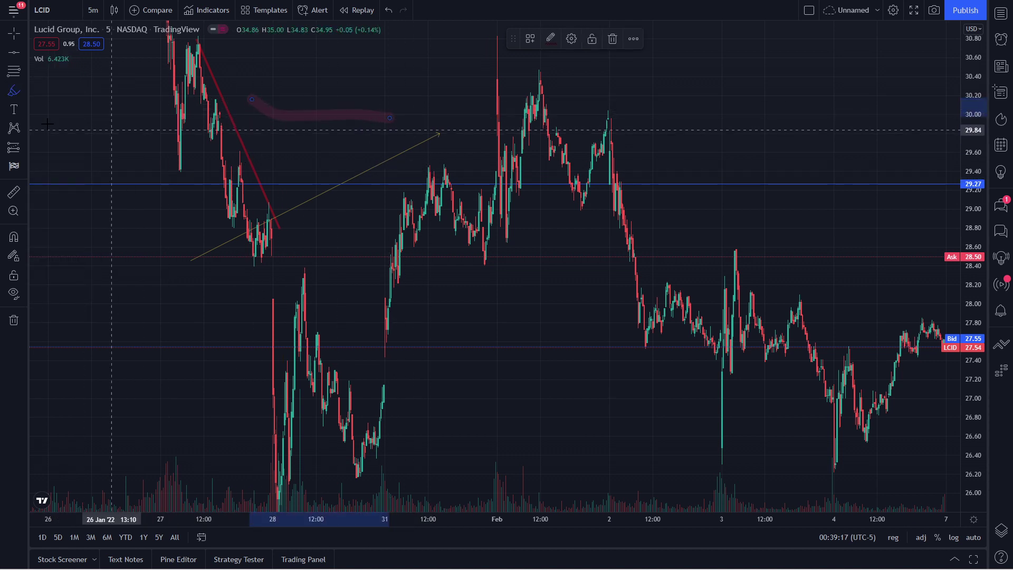
Step: Place a text label reading "trade here" on the chart at about 30.16 on 26 Jan
{"action": "left_click", "coordinate": [22, 89]}
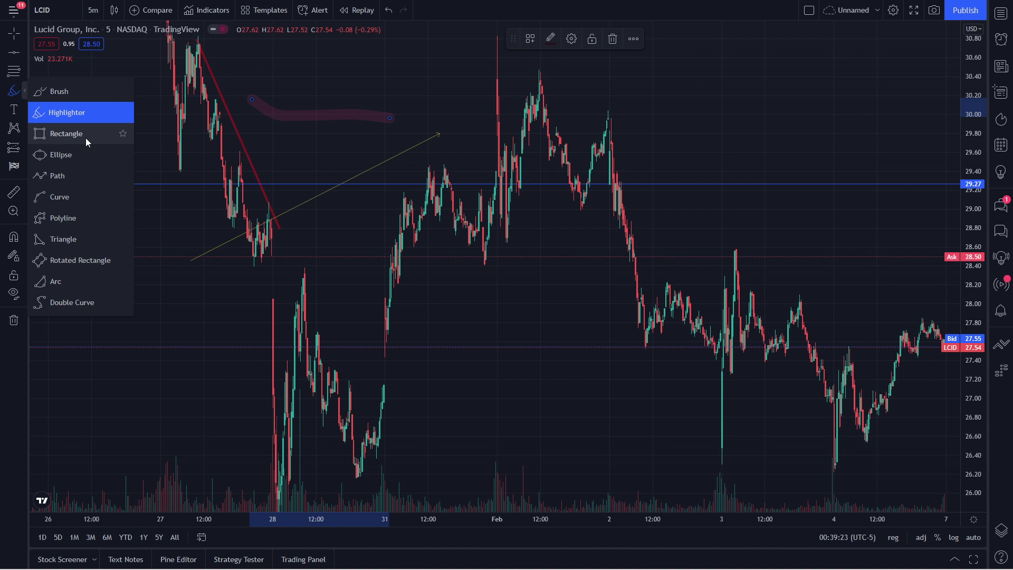
{"action": "left_click", "coordinate": [14, 109]}
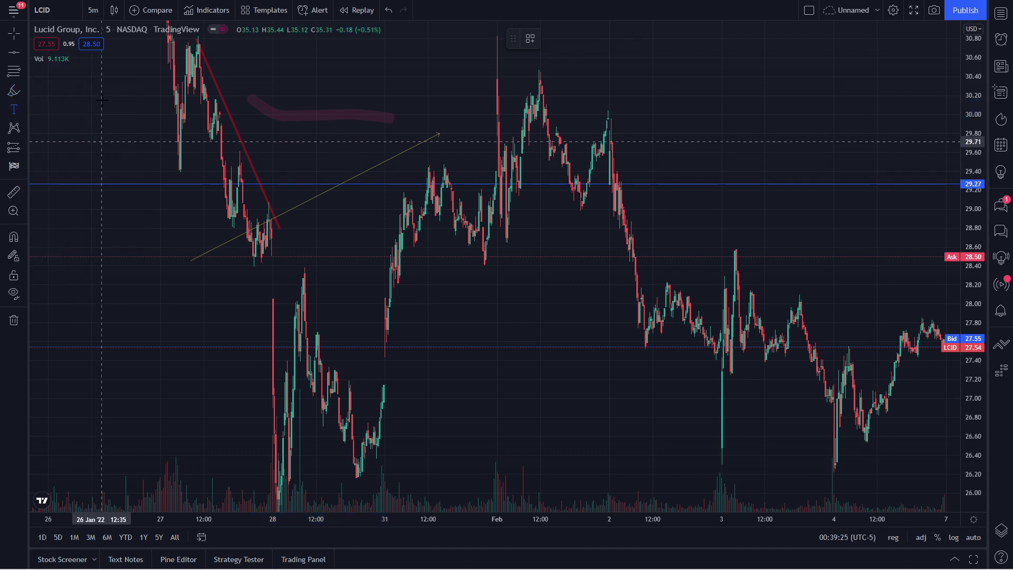
{"action": "left_click", "coordinate": [103, 100]}
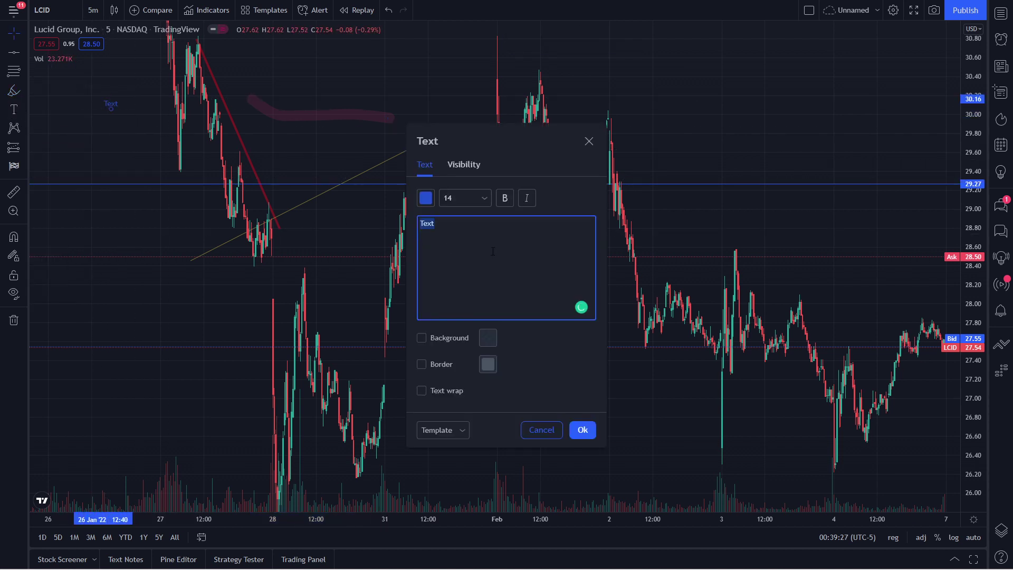
{"action": "type", "text": "trade here"}
Step: Colour the "trade here" label orange and set its font size to 20
{"action": "left_click", "coordinate": [426, 198]}
{"action": "left_click", "coordinate": [439, 231]}
{"action": "left_click", "coordinate": [465, 198]}
{"action": "left_click", "coordinate": [465, 198]}
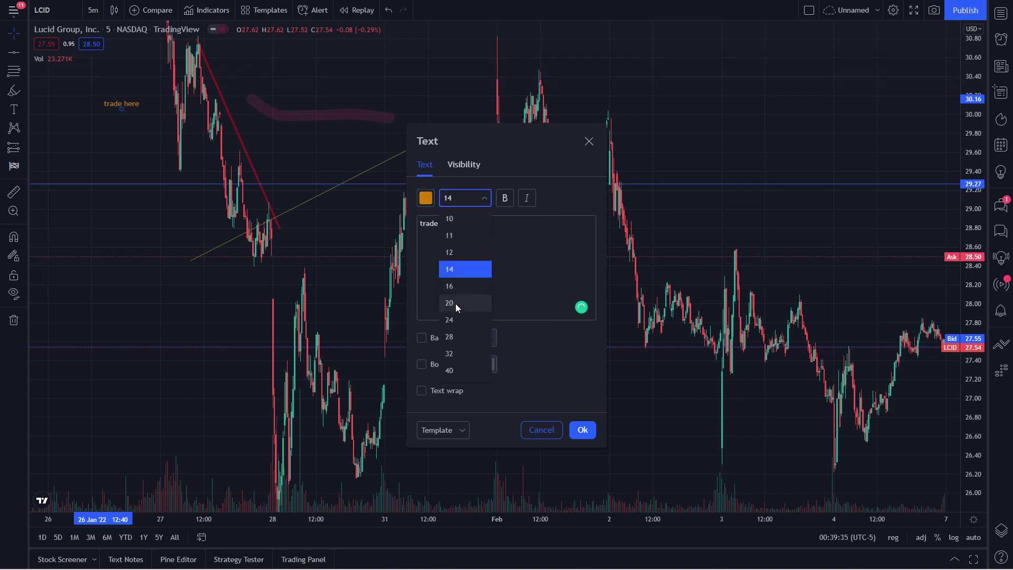
{"action": "left_click", "coordinate": [455, 303]}
Step: Try bold and italic on the "trade here" label, and switch both off again
{"action": "left_click", "coordinate": [504, 198]}
{"action": "left_click", "coordinate": [526, 199]}
{"action": "left_click", "coordinate": [507, 203]}
{"action": "left_click", "coordinate": [526, 200]}
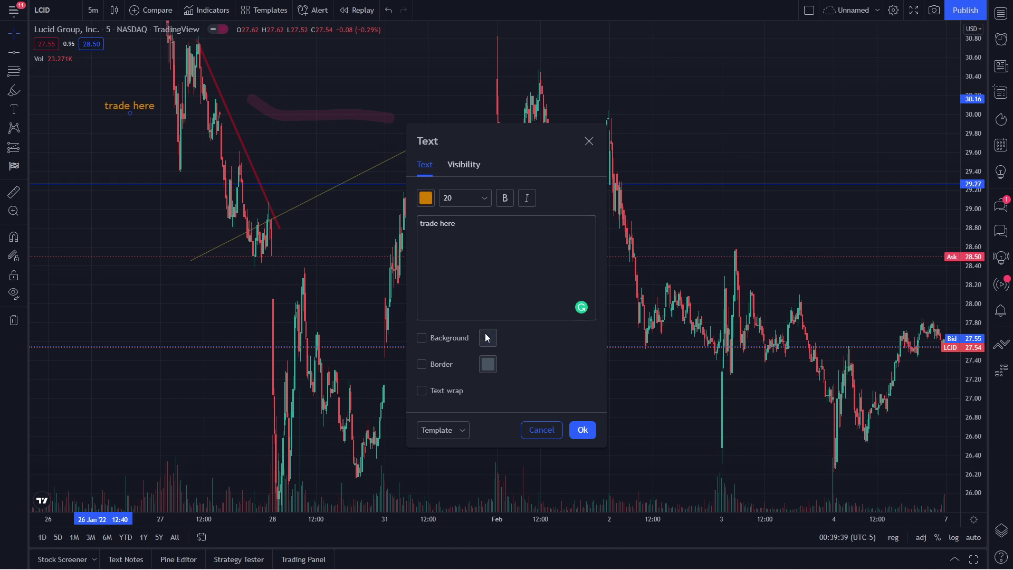
Step: Turn on a teal-green background for the "trade here" label and close its settings
{"action": "left_click", "coordinate": [448, 341]}
{"action": "left_click", "coordinate": [488, 338]}
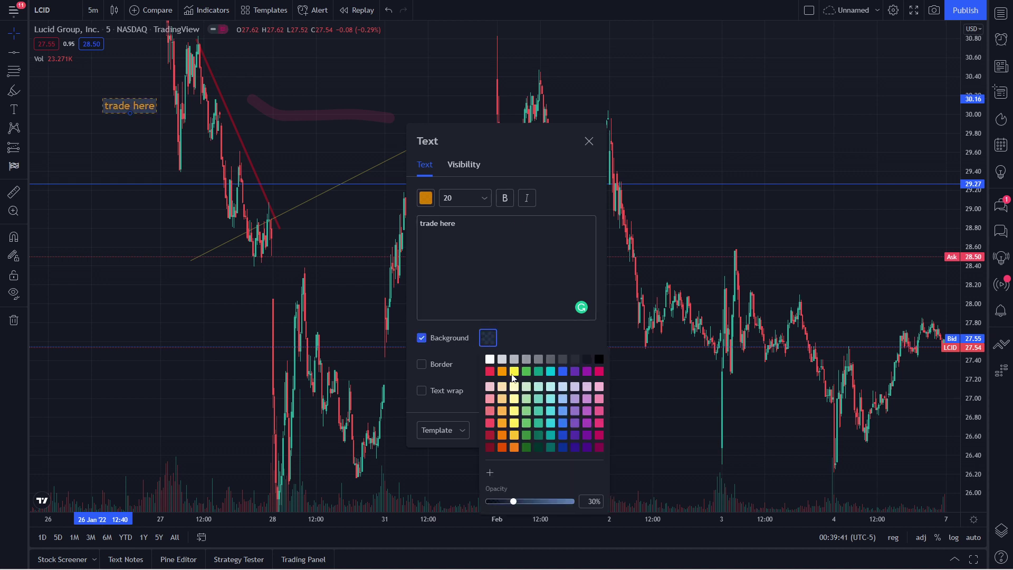
{"action": "left_click", "coordinate": [538, 372]}
{"action": "left_click", "coordinate": [589, 142]}
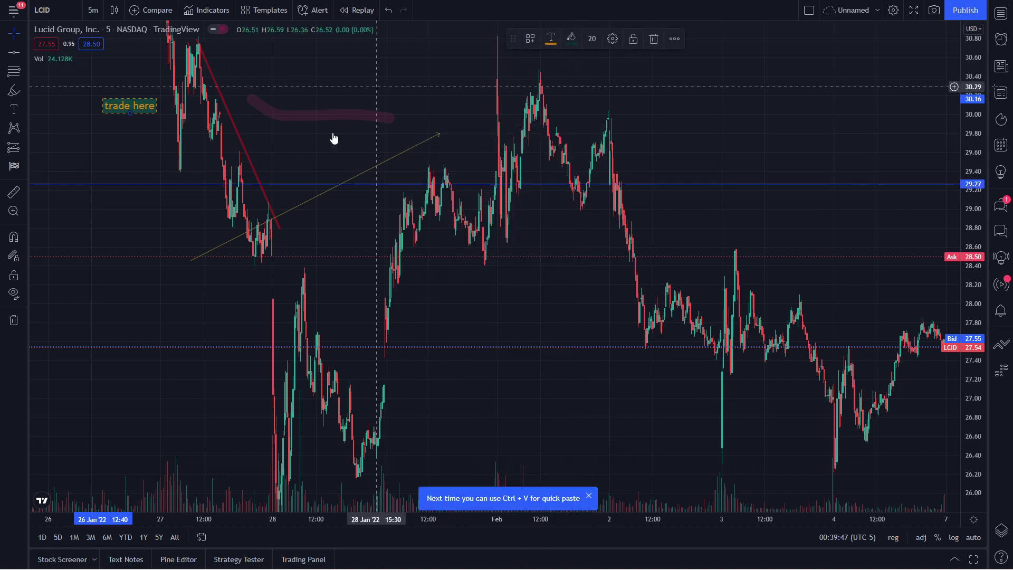
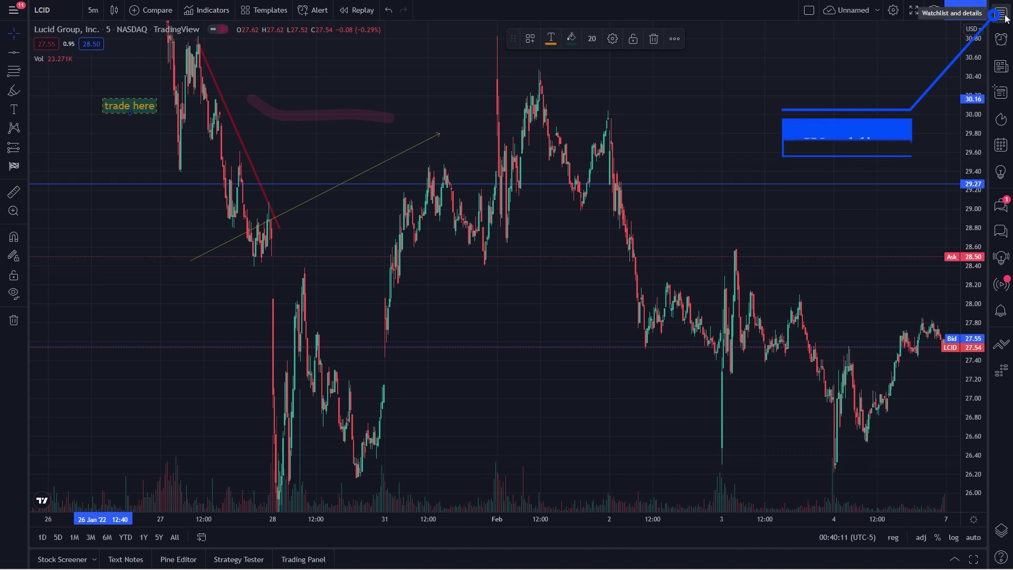
Step: Open the watchlist and view which other lists can be chosen
{"action": "left_click", "coordinate": [1001, 14]}
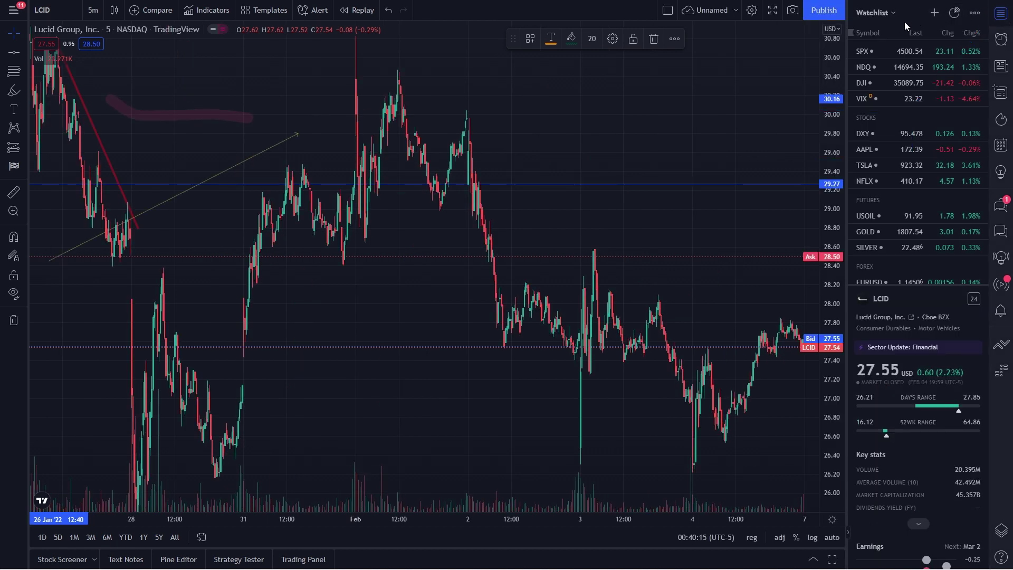
{"action": "left_click", "coordinate": [888, 12]}
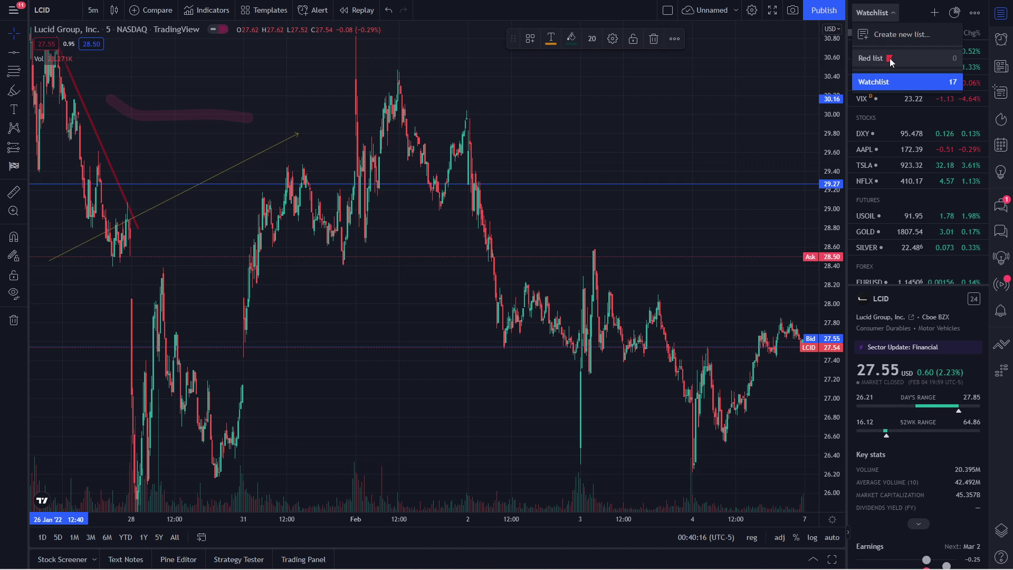
{"action": "left_click", "coordinate": [895, 14]}
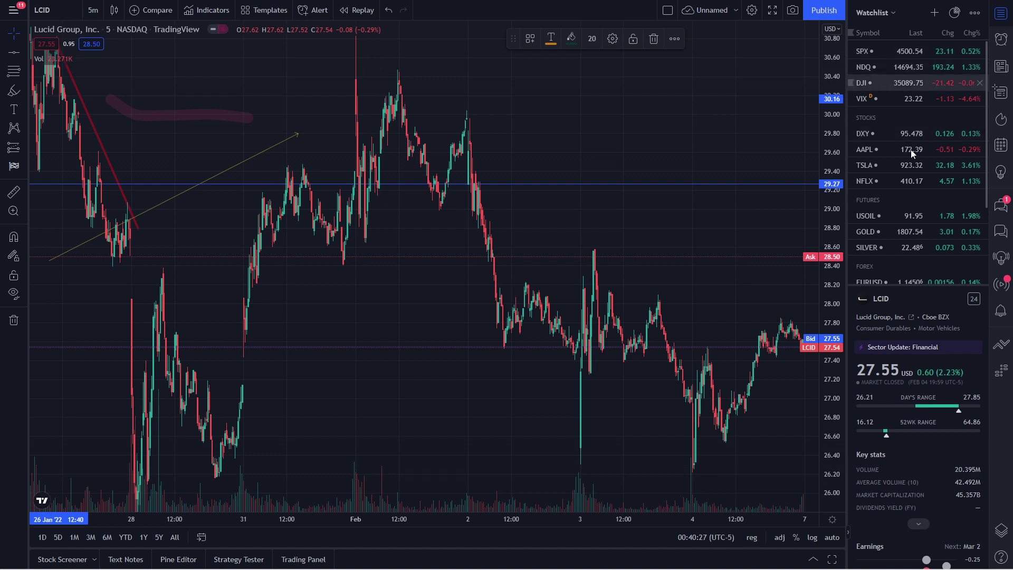
Step: View the alerts, the news headlines and the Data Window values in turn
{"action": "left_click", "coordinate": [1002, 41]}
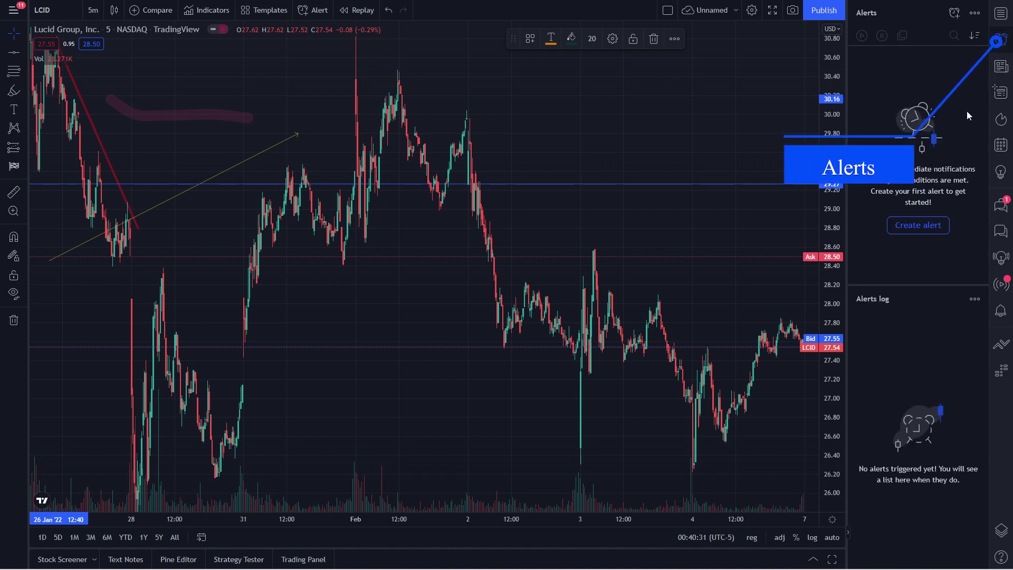
{"action": "left_click", "coordinate": [1001, 68]}
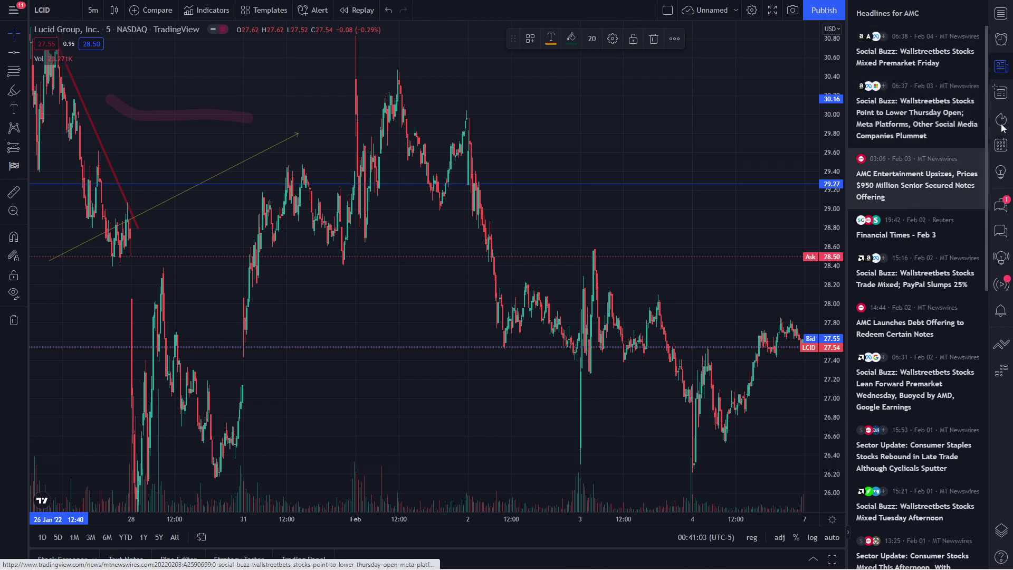
{"action": "left_click", "coordinate": [1001, 93]}
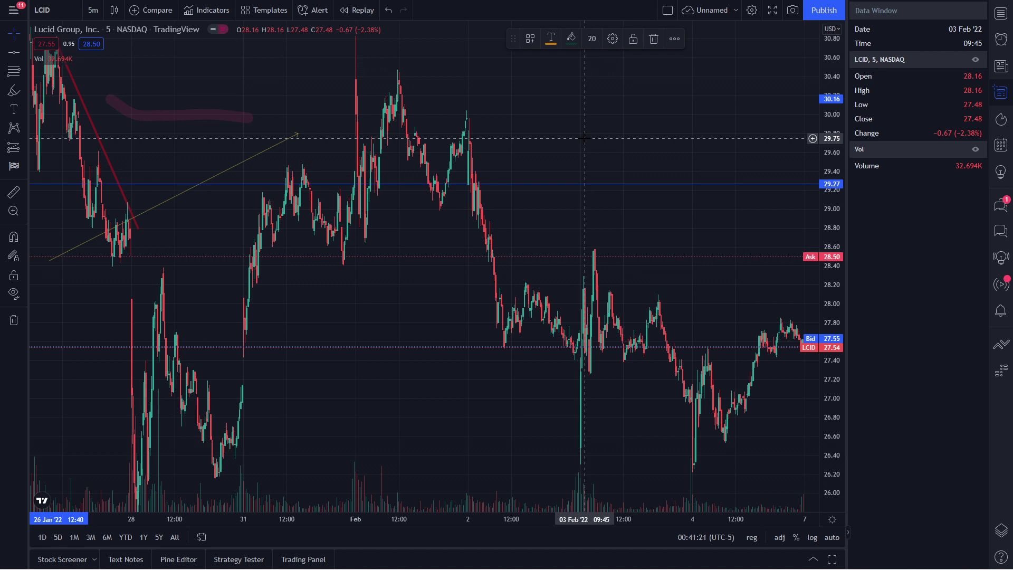
Step: View the hotlists and their exchange choices, followed by the My Ideas list
{"action": "left_click", "coordinate": [1002, 120]}
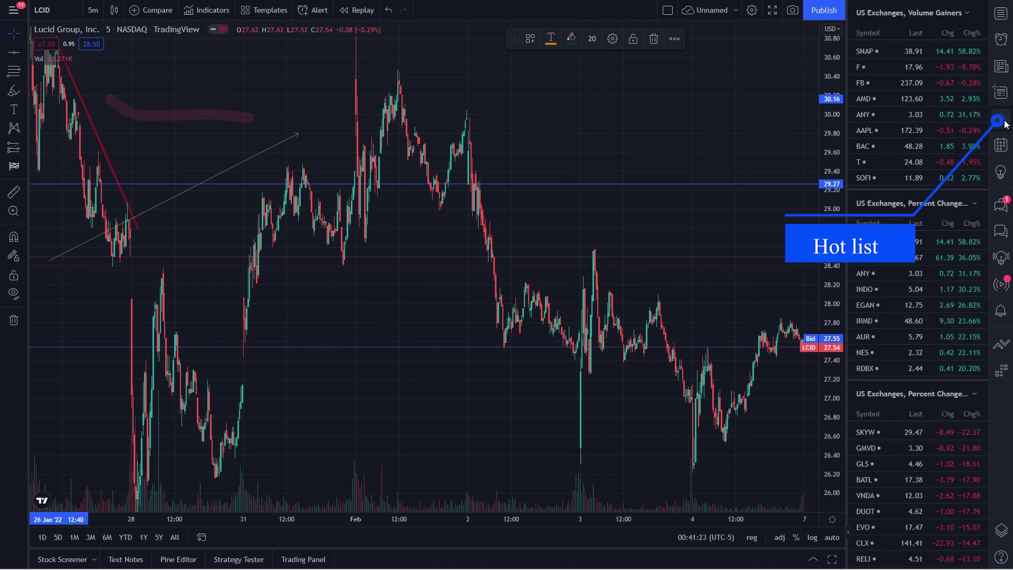
{"action": "left_click", "coordinate": [959, 14]}
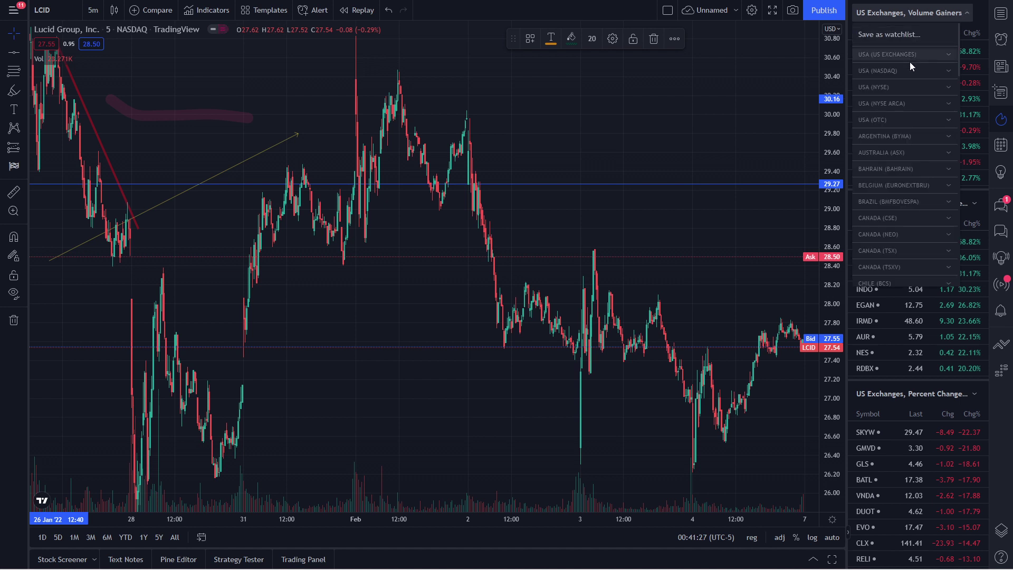
{"action": "left_click", "coordinate": [955, 14]}
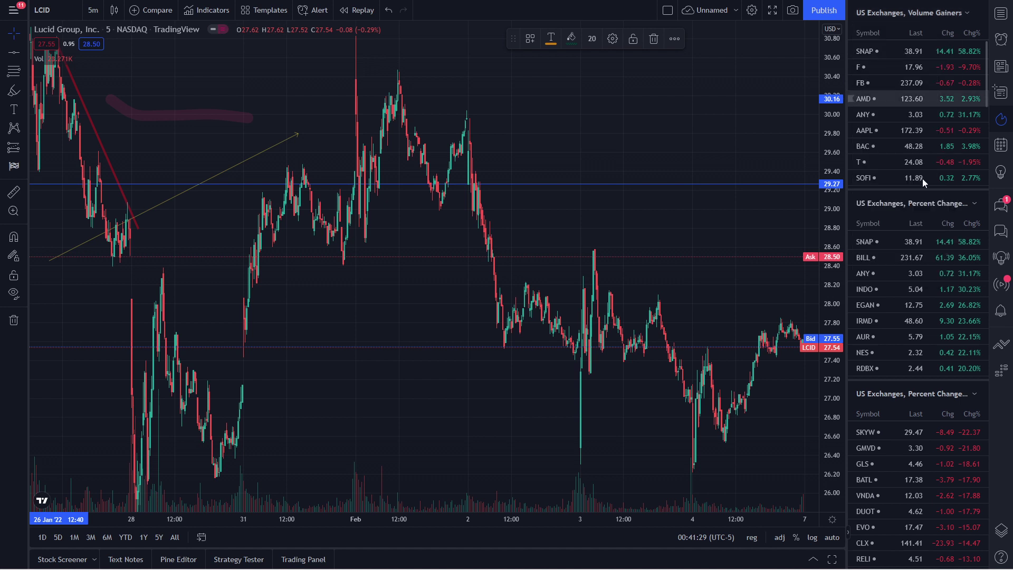
{"action": "left_click", "coordinate": [1002, 172]}
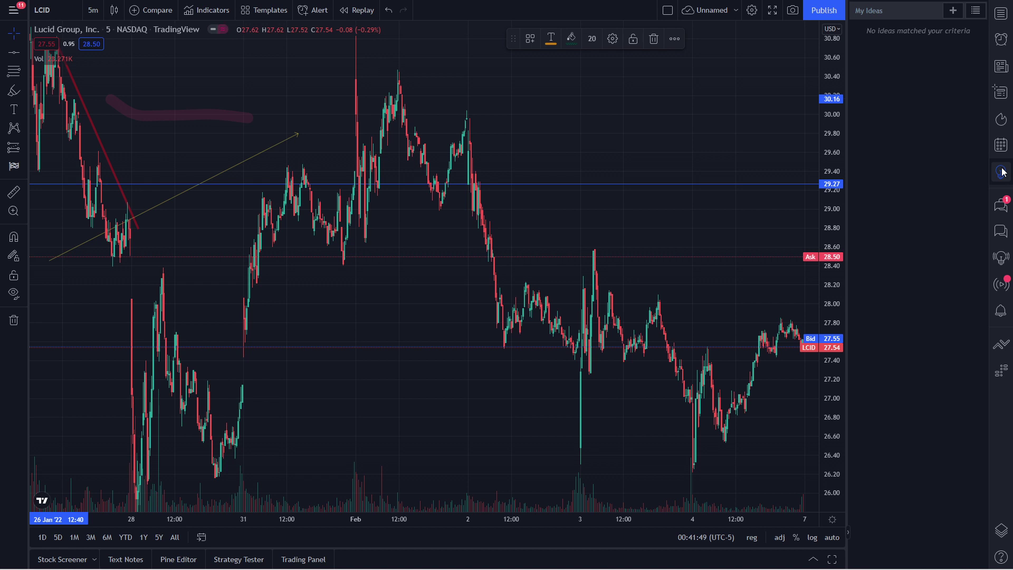
Step: Try to post the message "hey" in the Forex public chat, and dismiss the notice
{"action": "left_click", "coordinate": [1002, 207]}
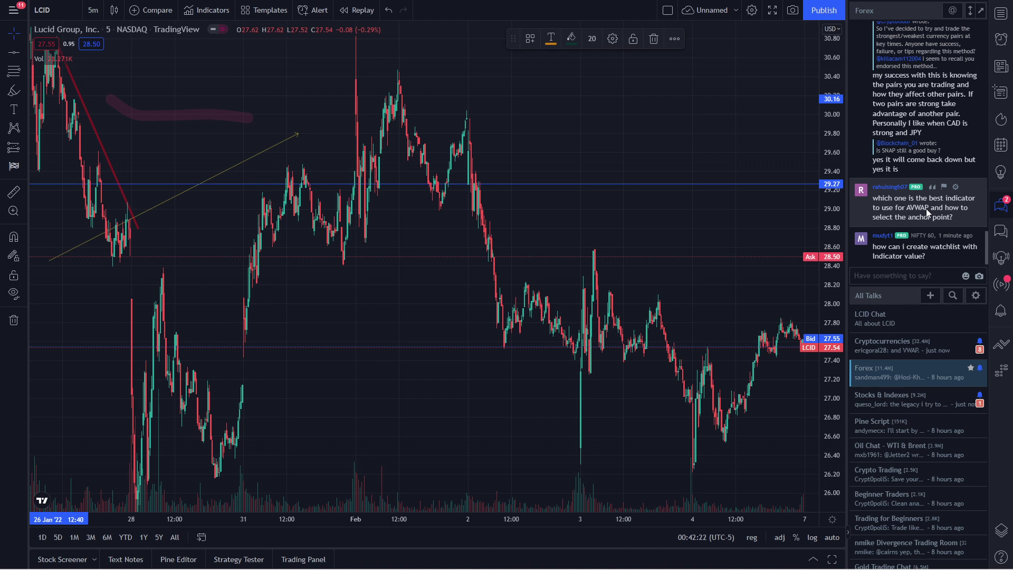
{"action": "left_click", "coordinate": [925, 276]}
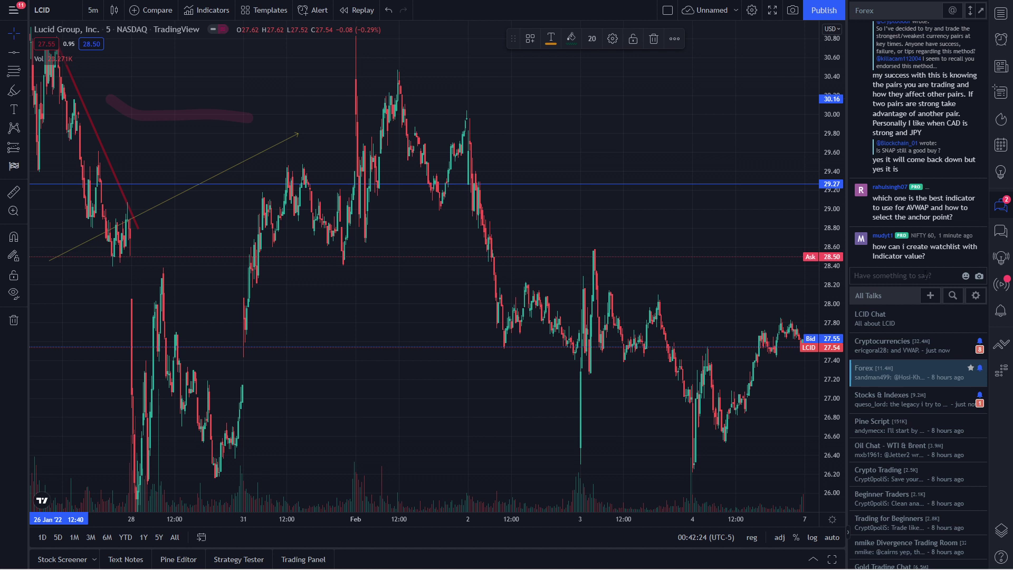
{"action": "type", "text": "hey"}
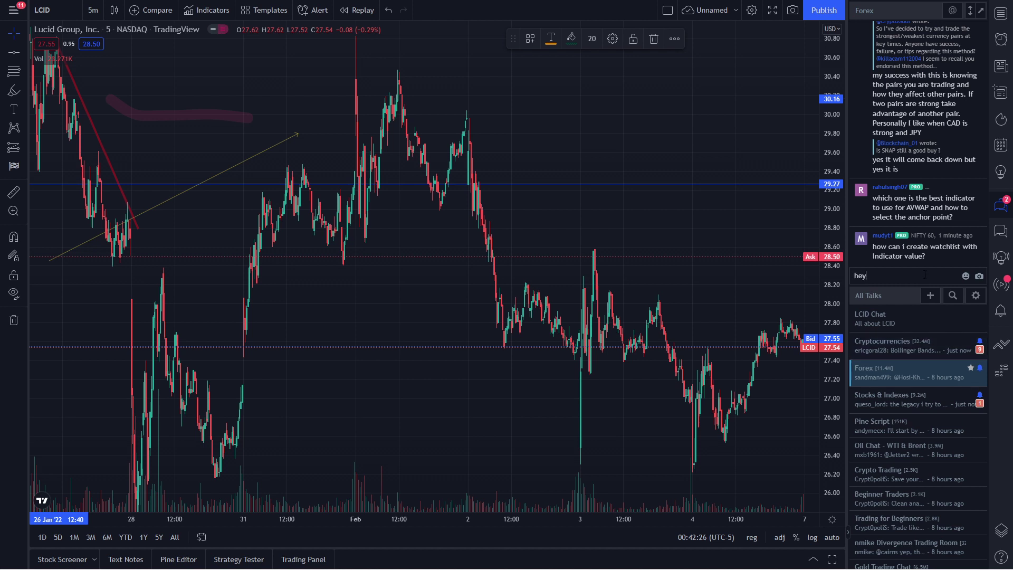
{"action": "key", "text": "Return"}
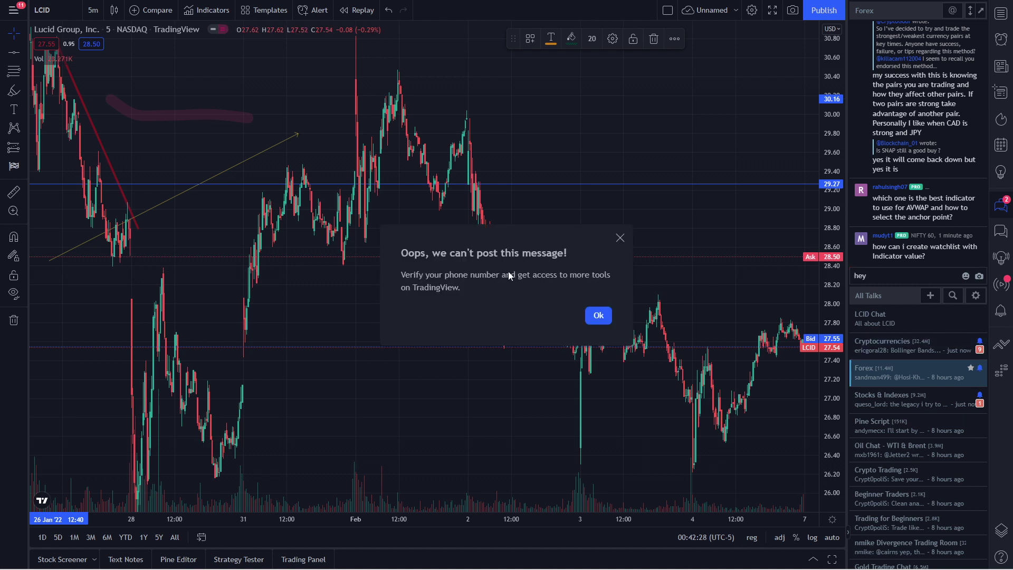
{"action": "left_click", "coordinate": [598, 316]}
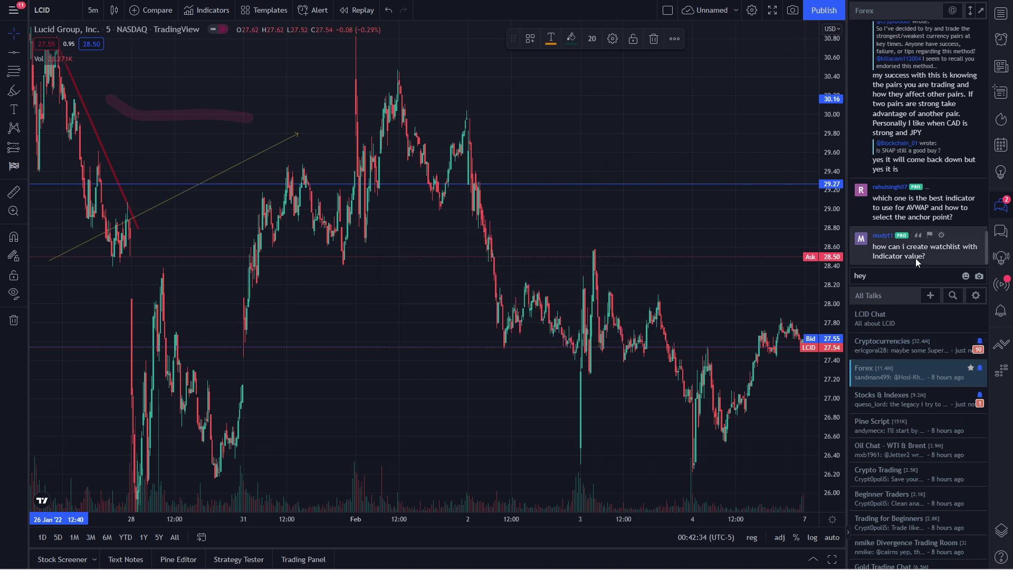
Step: View the private chats, the Ideas Stream, the Streams list and the notifications in turn
{"action": "left_click", "coordinate": [1001, 231]}
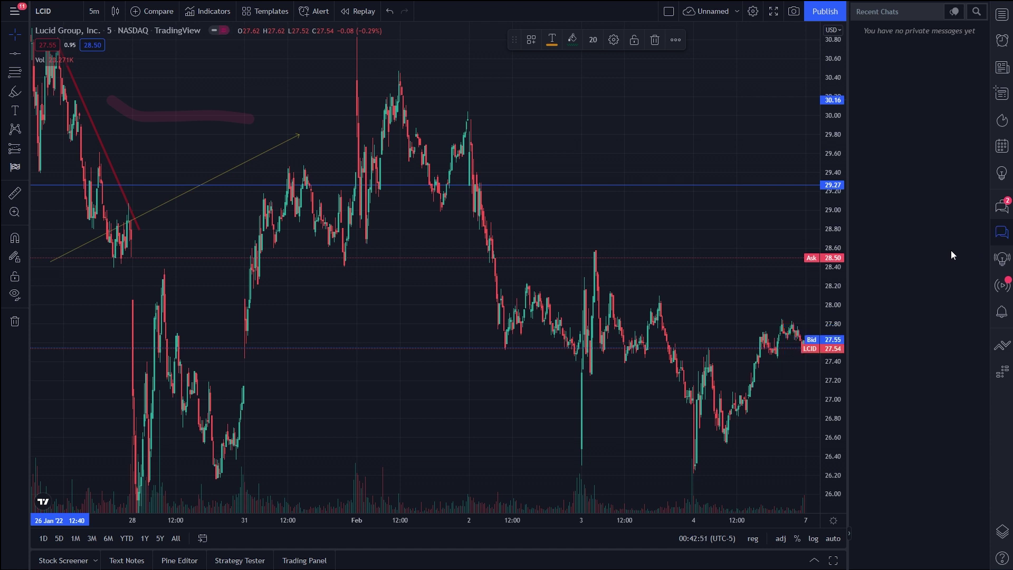
{"action": "left_click", "coordinate": [999, 259]}
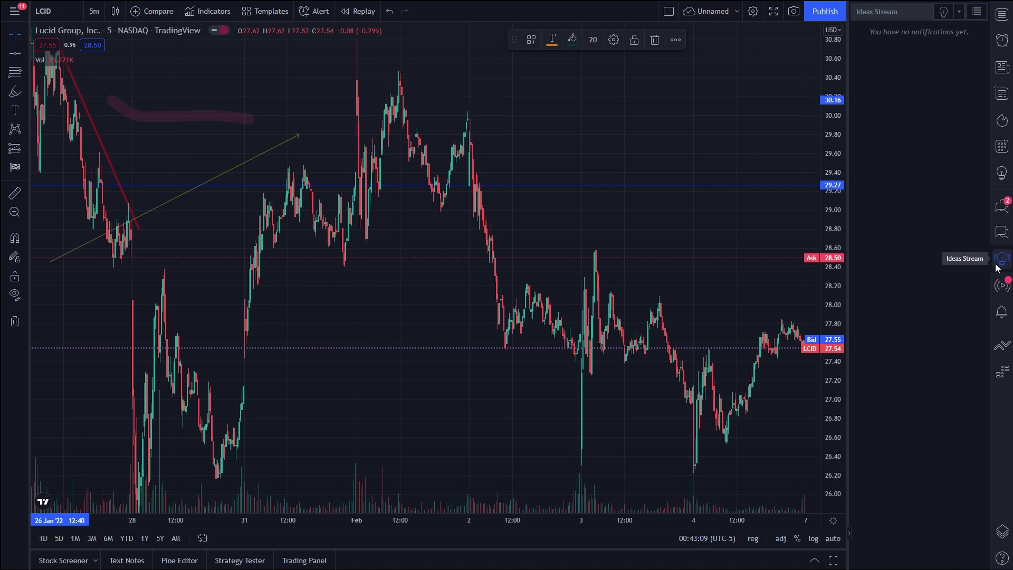
{"action": "left_click", "coordinate": [1000, 290]}
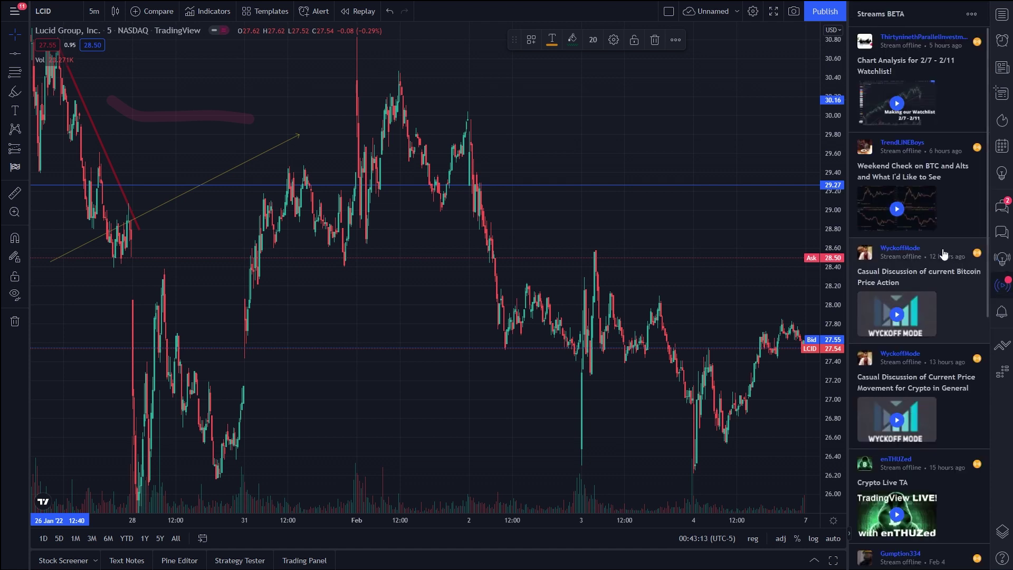
{"action": "mouse_move", "coordinate": [957, 259]}
{"action": "scroll", "coordinate": [965, 280], "scroll_direction": "down", "scroll_amount": 1}
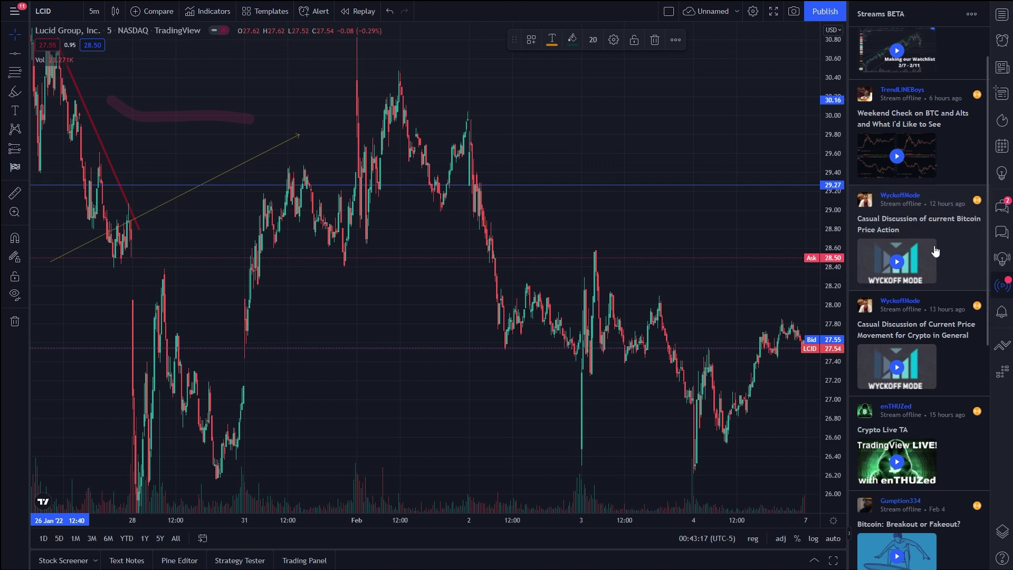
{"action": "left_click", "coordinate": [1002, 311]}
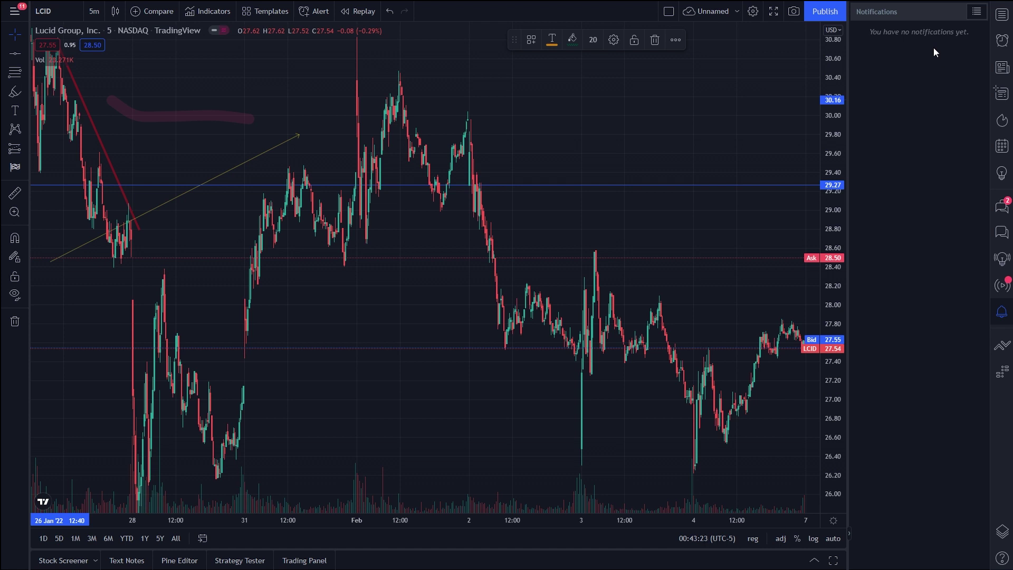
Step: Open the LCID order panel, look through the brokers offered in the enlarged Trading Panel, and minimize the broker list
{"action": "left_click", "coordinate": [1001, 345]}
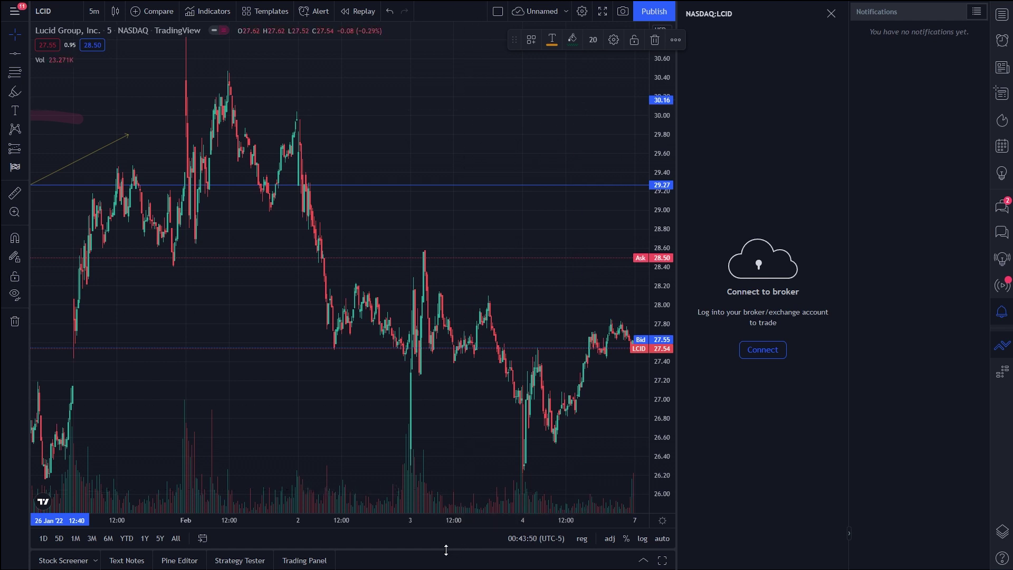
{"action": "left_click_drag", "start_coordinate": [446, 551], "coordinate": [457, 150]}
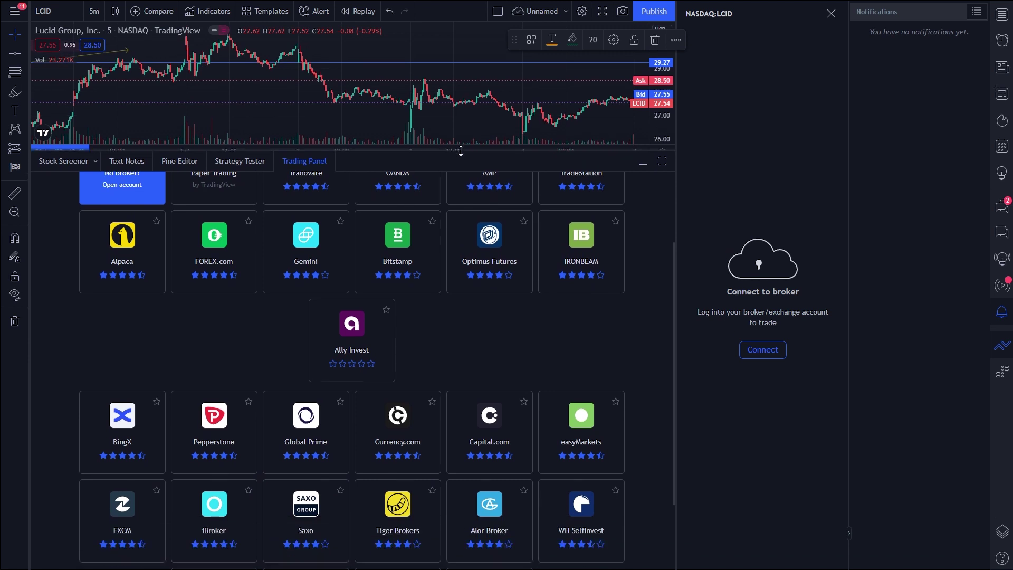
{"action": "mouse_move", "coordinate": [377, 480]}
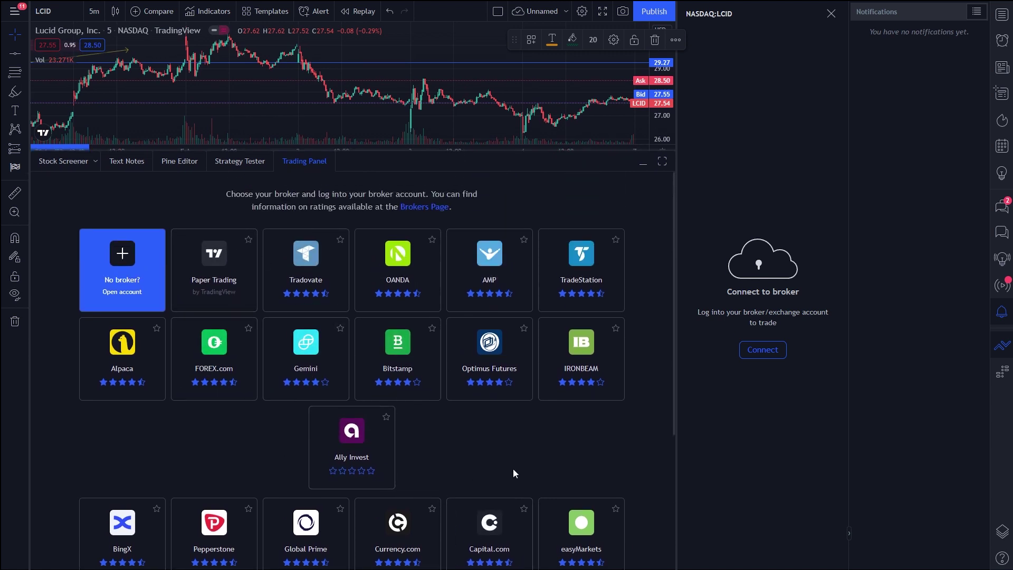
{"action": "scroll", "coordinate": [513, 470], "scroll_direction": "down", "scroll_amount": 1}
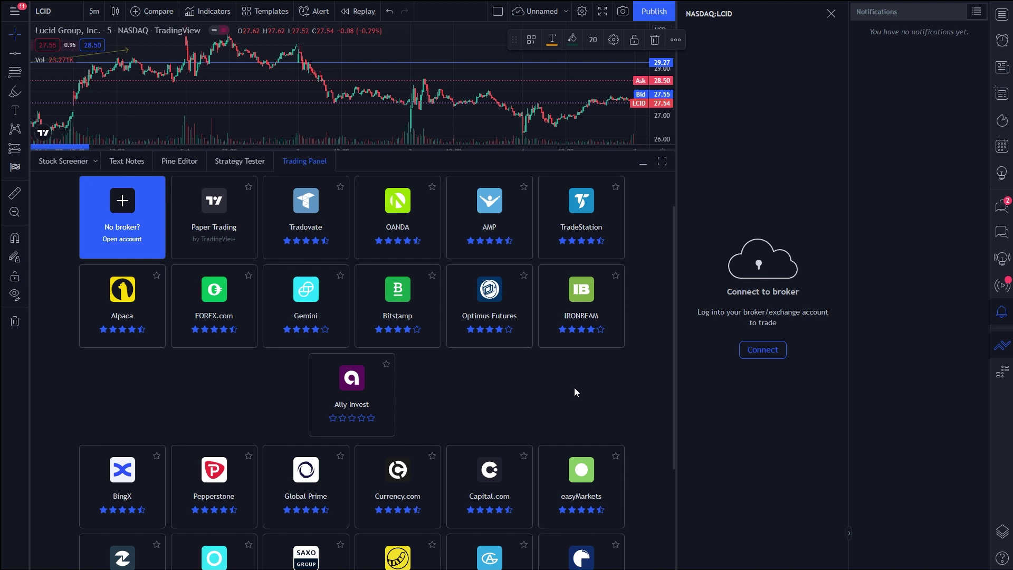
{"action": "scroll", "coordinate": [584, 384], "scroll_direction": "down", "scroll_amount": 1}
{"action": "scroll", "coordinate": [631, 394], "scroll_direction": "down", "scroll_amount": 1}
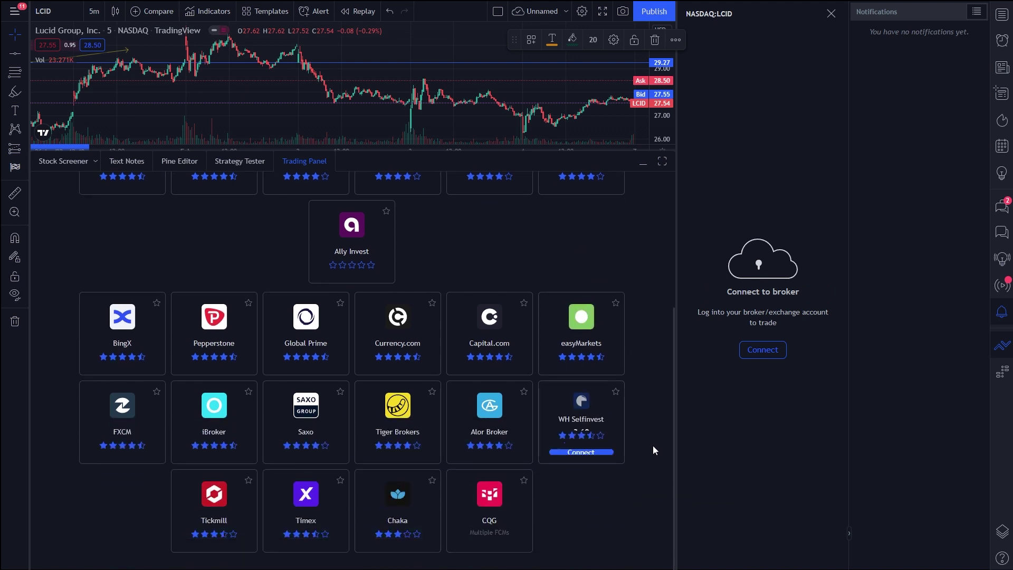
{"action": "scroll", "coordinate": [621, 542], "scroll_direction": "up", "scroll_amount": 3}
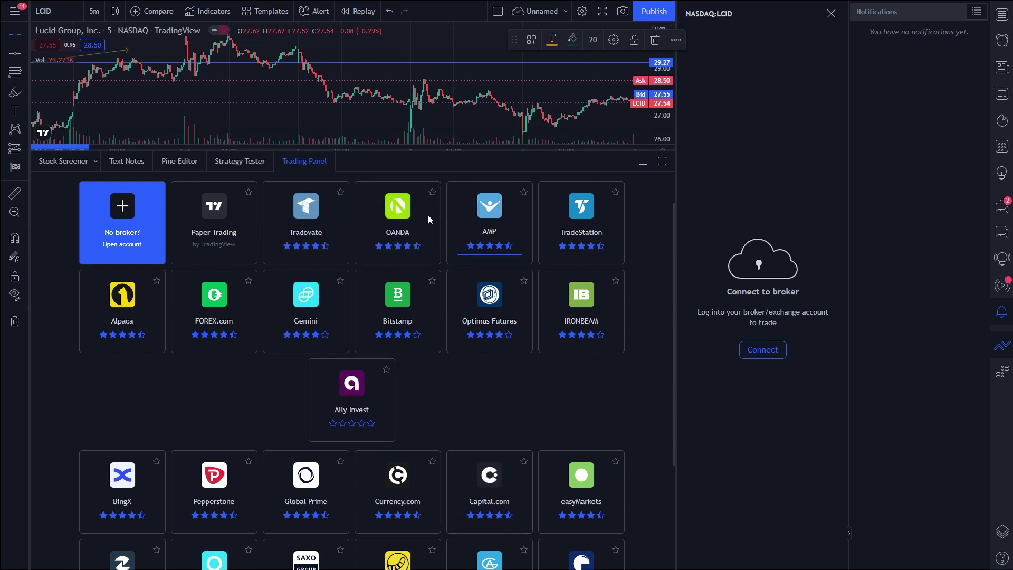
{"action": "mouse_move", "coordinate": [585, 221]}
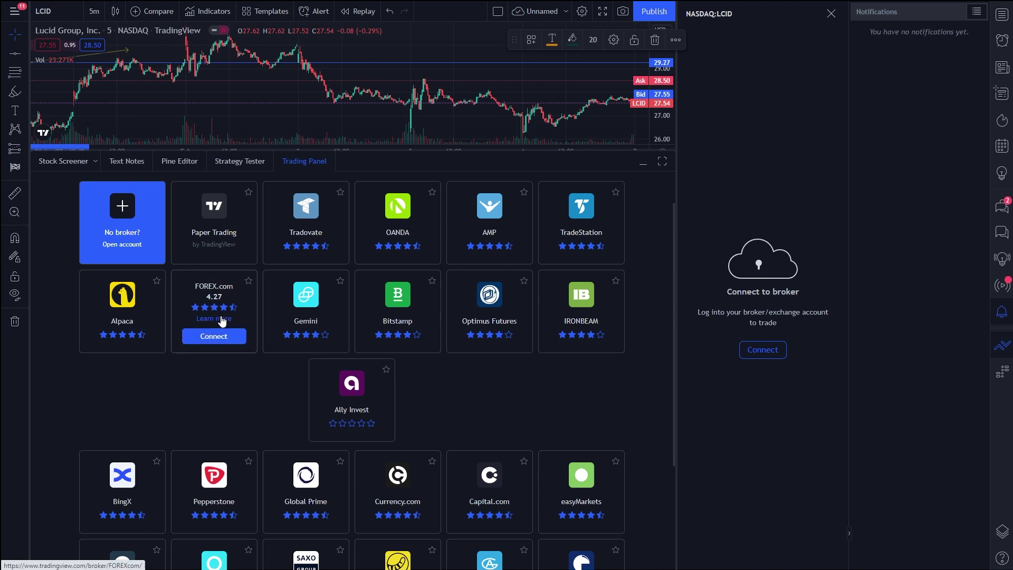
{"action": "mouse_move", "coordinate": [407, 299]}
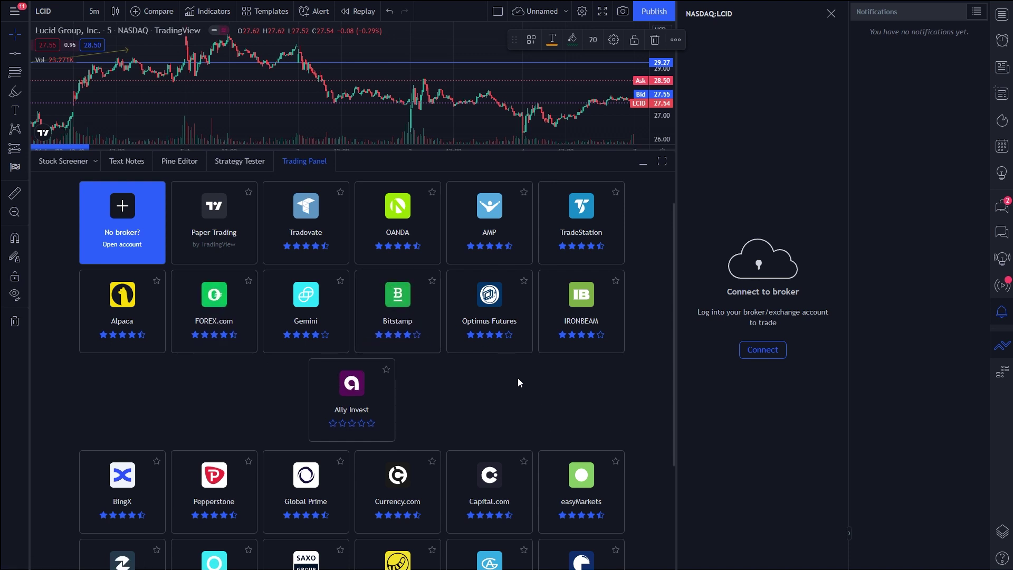
{"action": "scroll", "coordinate": [516, 396], "scroll_direction": "down", "scroll_amount": 2}
{"action": "mouse_move", "coordinate": [510, 420]}
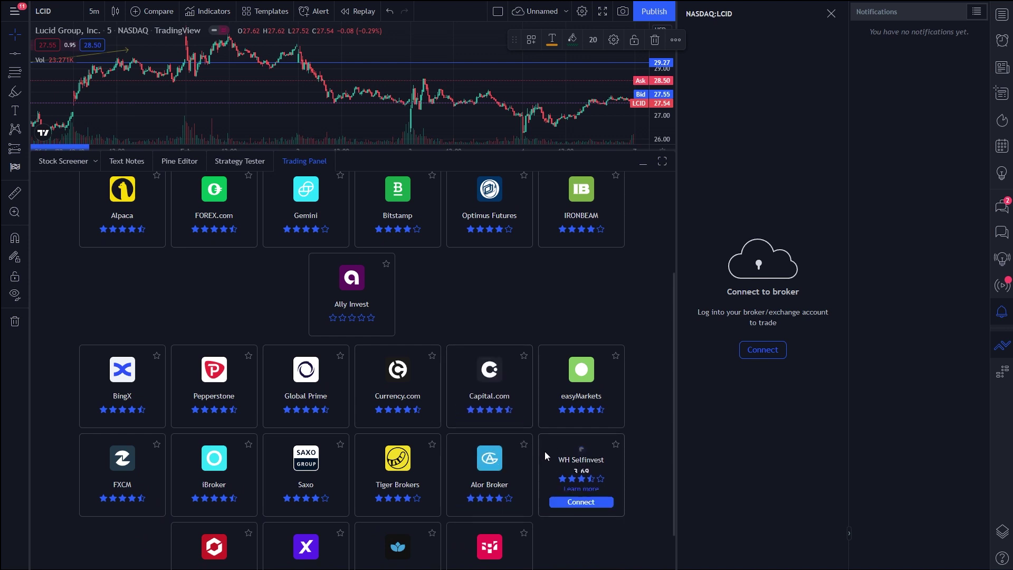
{"action": "scroll", "coordinate": [650, 514], "scroll_direction": "up", "scroll_amount": 3}
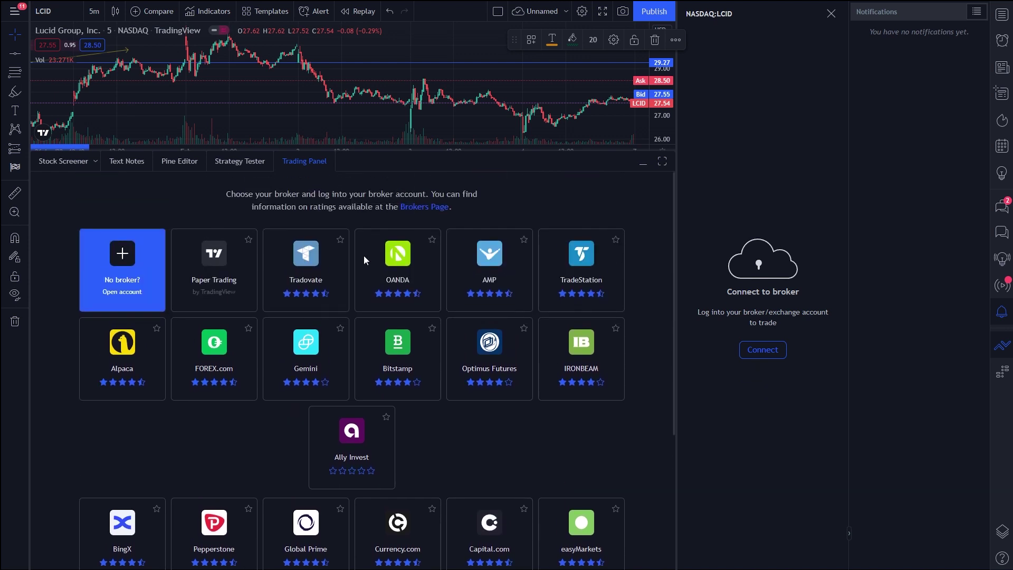
{"action": "left_click", "coordinate": [643, 163]}
Step: Look through the Stock Screener's list of companies and collapse it to restore the full-height chart
{"action": "left_click", "coordinate": [63, 562]}
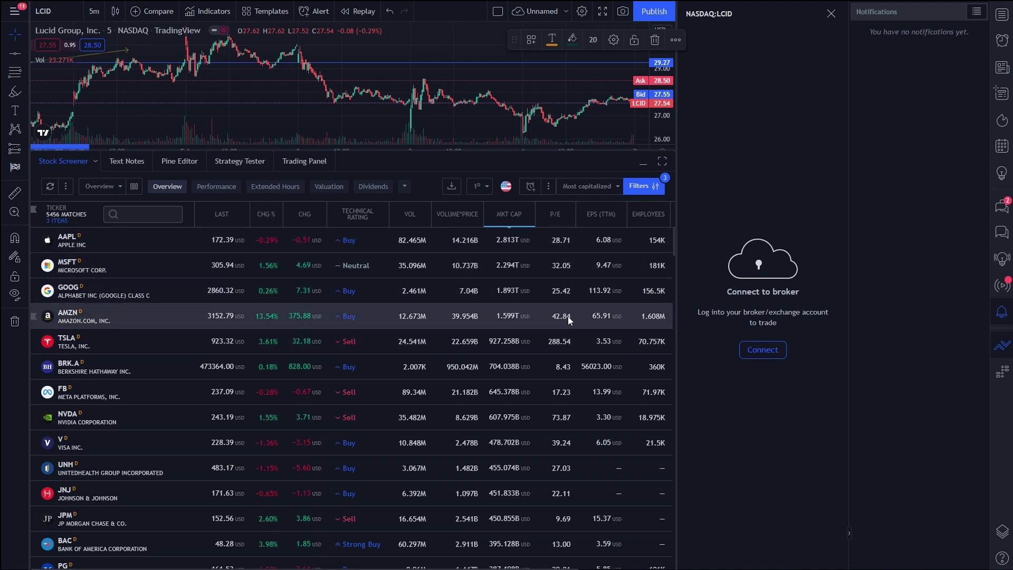
{"action": "scroll", "coordinate": [568, 316], "scroll_direction": "down", "scroll_amount": 7}
{"action": "scroll", "coordinate": [483, 362], "scroll_direction": "down", "scroll_amount": 5}
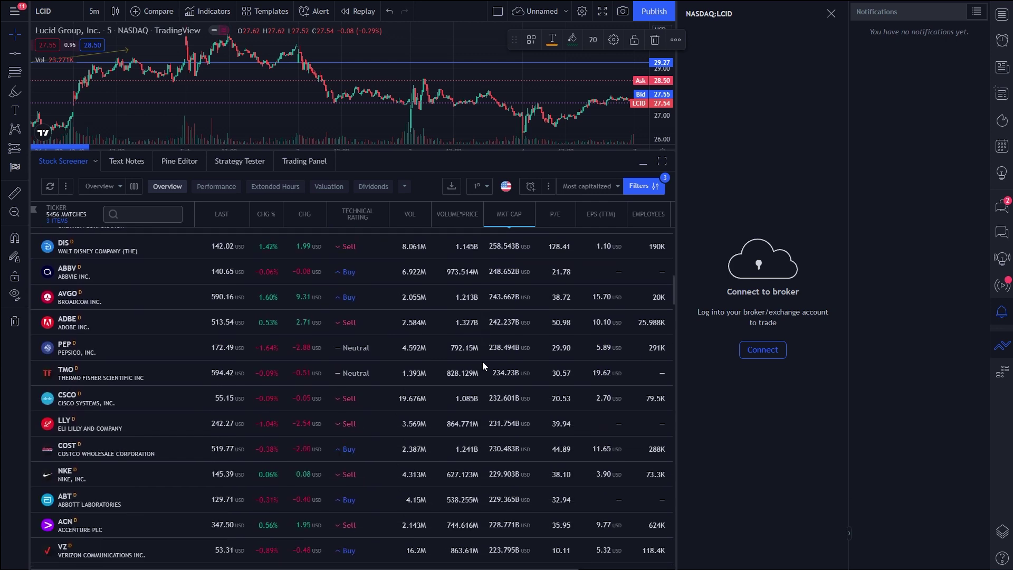
{"action": "scroll", "coordinate": [483, 366], "scroll_direction": "up", "scroll_amount": 13}
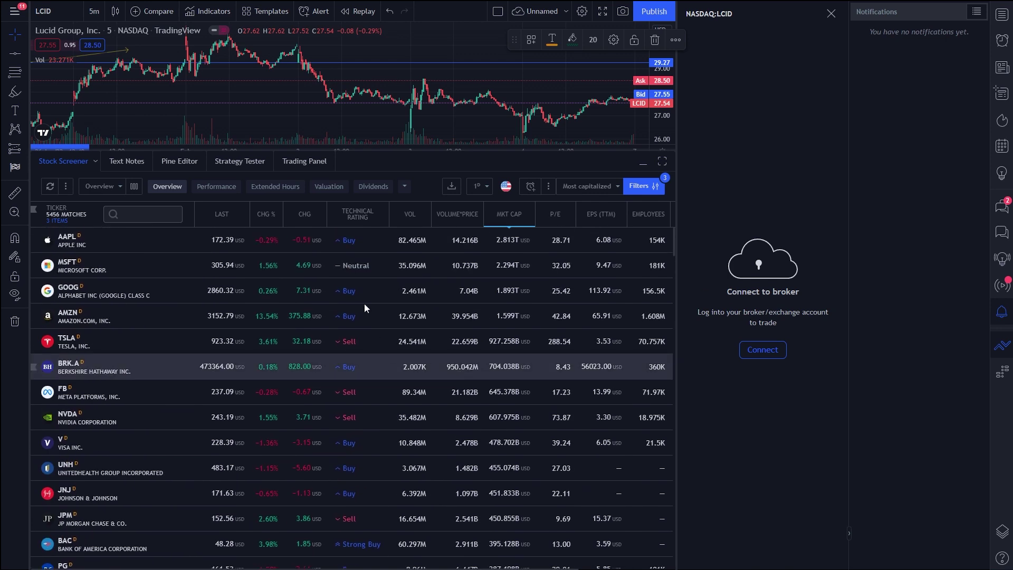
{"action": "left_click_drag", "start_coordinate": [418, 150], "coordinate": [359, 554]}
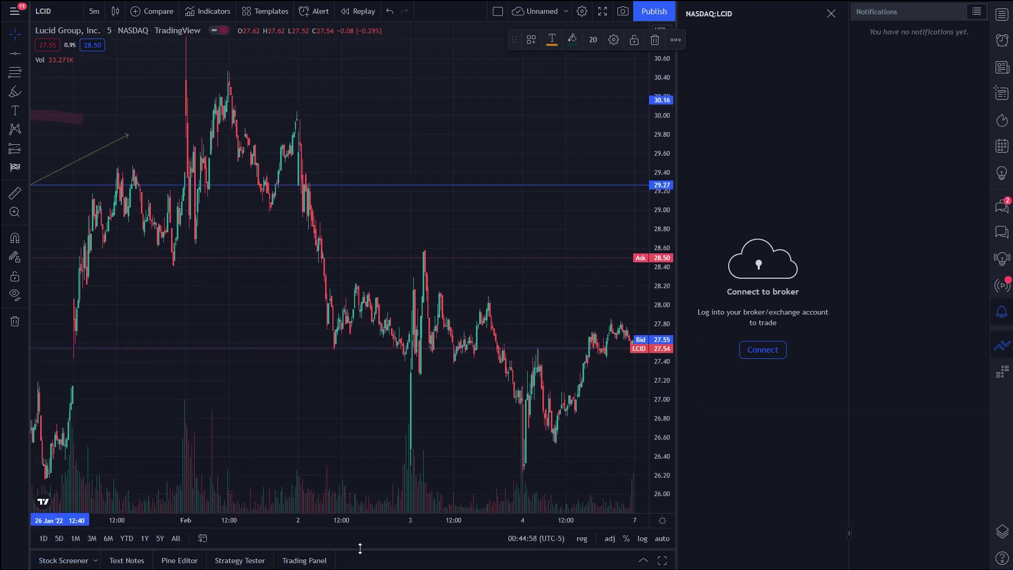